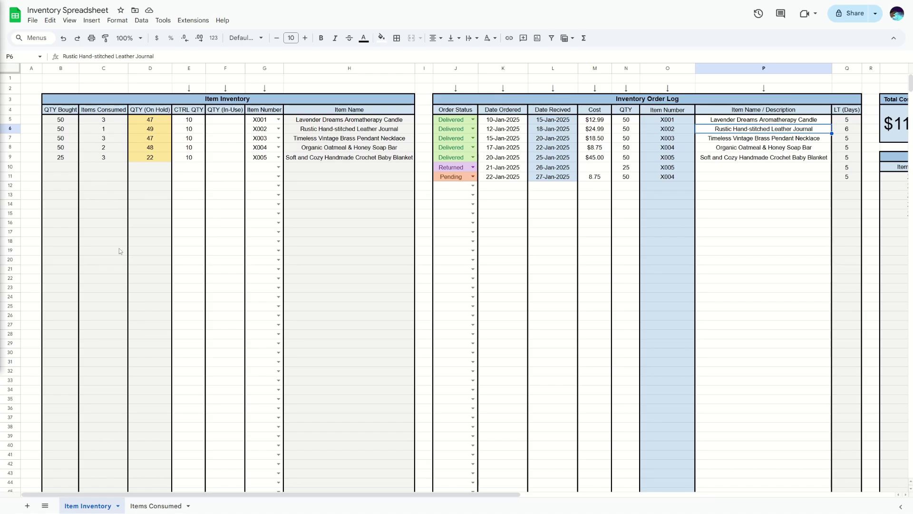
- Start a new order in row 12 of the Inventory Order Log with status Ordered and order date 22-Jan-2025
{"action": "left_click", "coordinate": [472, 185]}
{"action": "left_click", "coordinate": [457, 200]}
{"action": "left_click", "coordinate": [509, 189]}
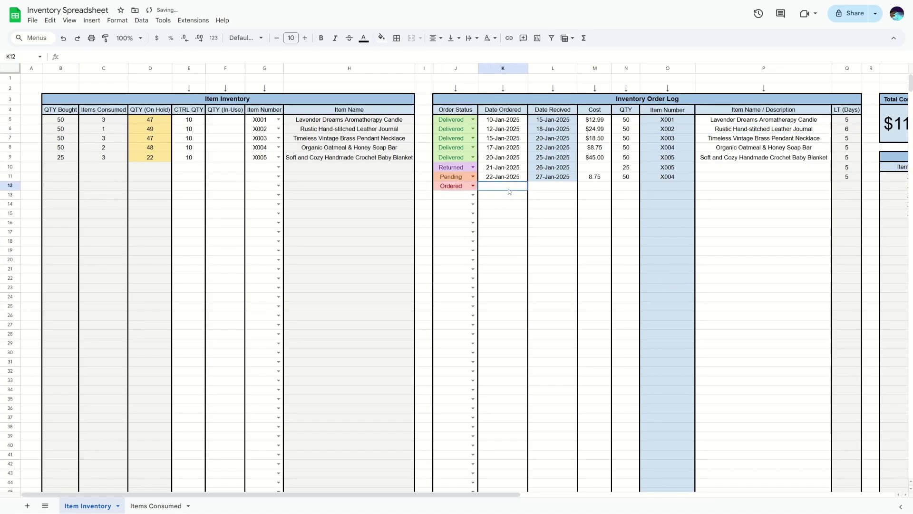
{"action": "type", "text": "jan-22"}
{"action": "key", "text": "Return"}
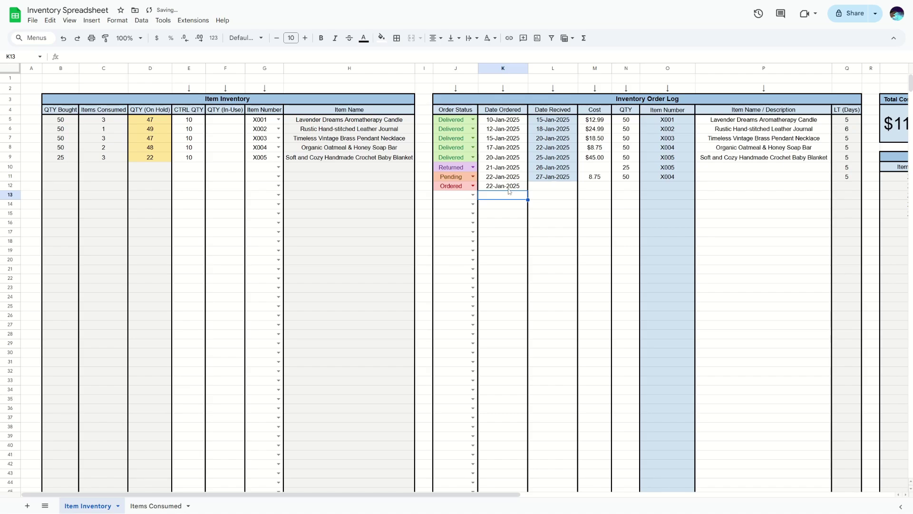
- Enter 27-Jan-2025 as the received date in row 12 and check the order's calculated lead time
{"action": "left_click", "coordinate": [531, 190]}
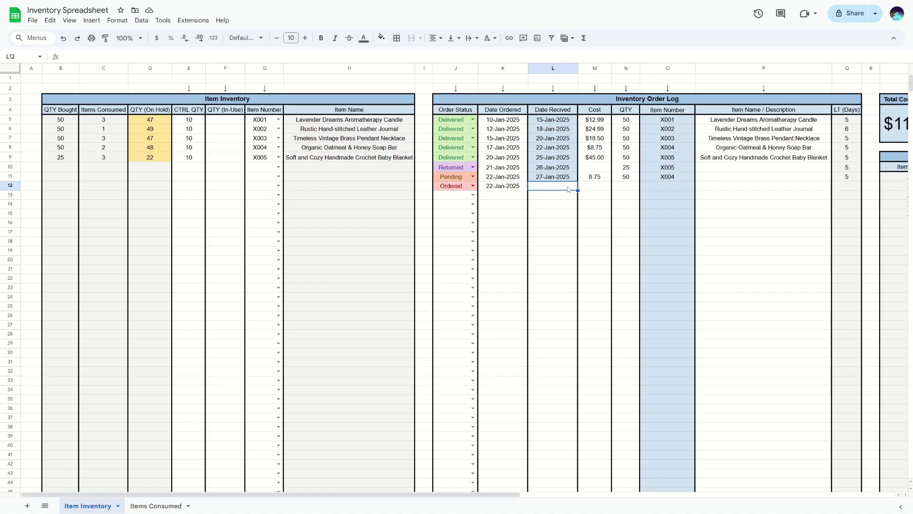
{"action": "type", "text": "jan"}
{"action": "type", "text": " 27"}
{"action": "key", "text": "Return"}
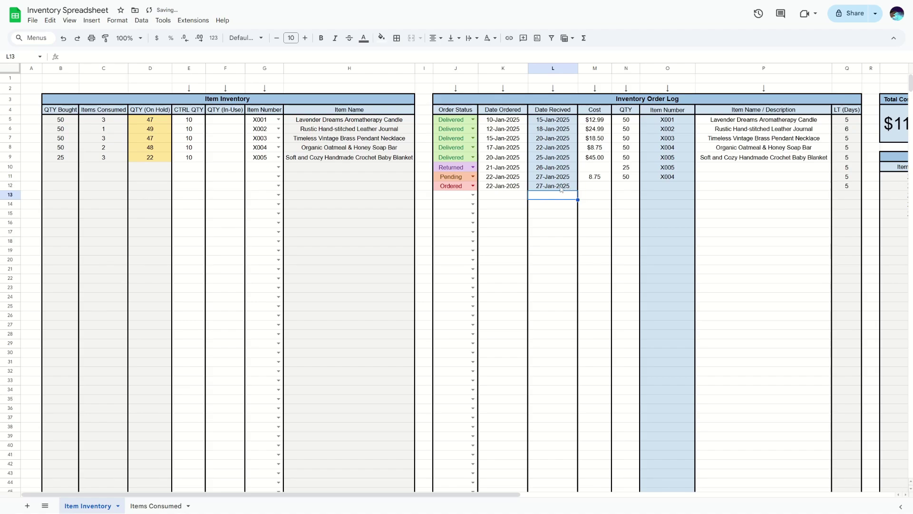
{"action": "left_click", "coordinate": [507, 188]}
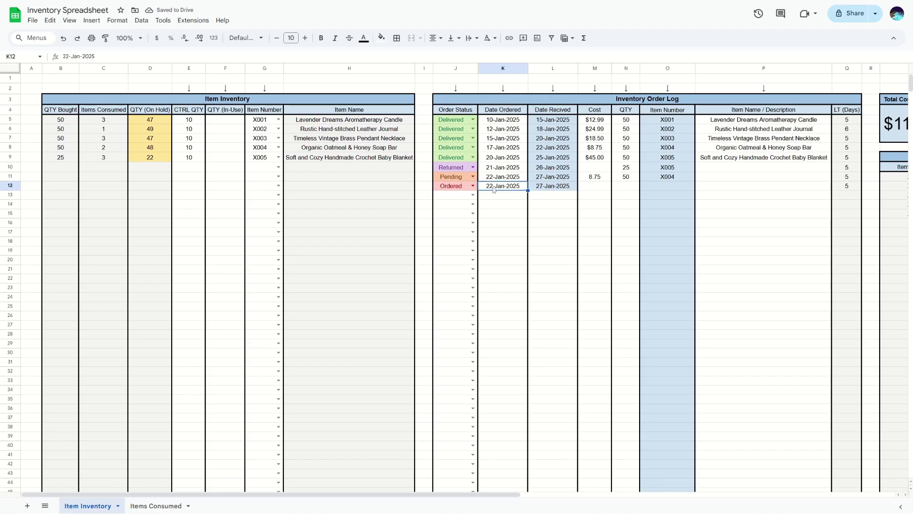
{"action": "left_click", "coordinate": [549, 190]}
{"action": "left_click", "coordinate": [845, 177]}
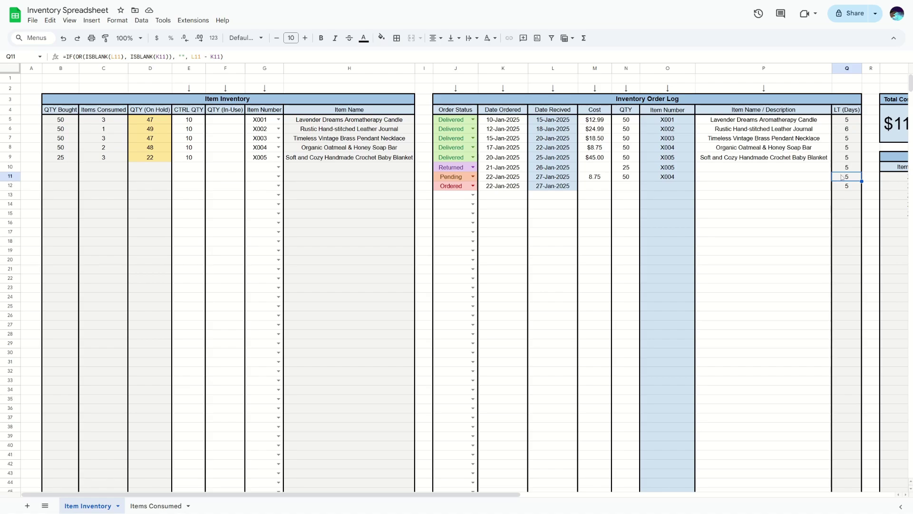
{"action": "left_click", "coordinate": [847, 187]}
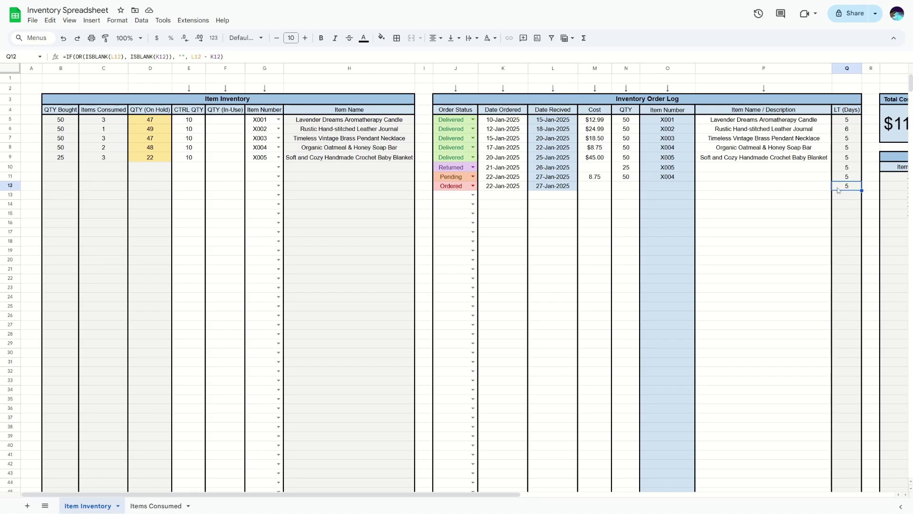
- Enter a cost of 10 for the order in row 12 and format the whole Cost column as currency
{"action": "left_click", "coordinate": [602, 186]}
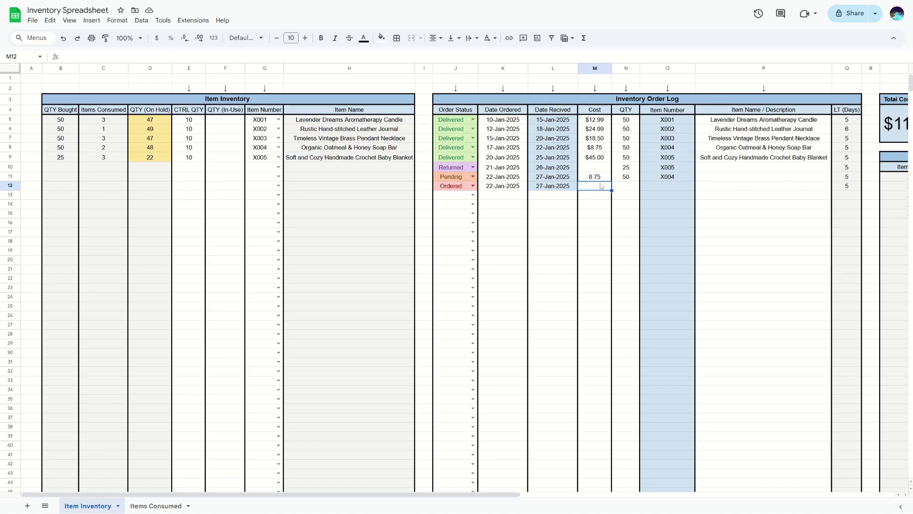
{"action": "type", "text": "10"}
{"action": "key", "text": "Return"}
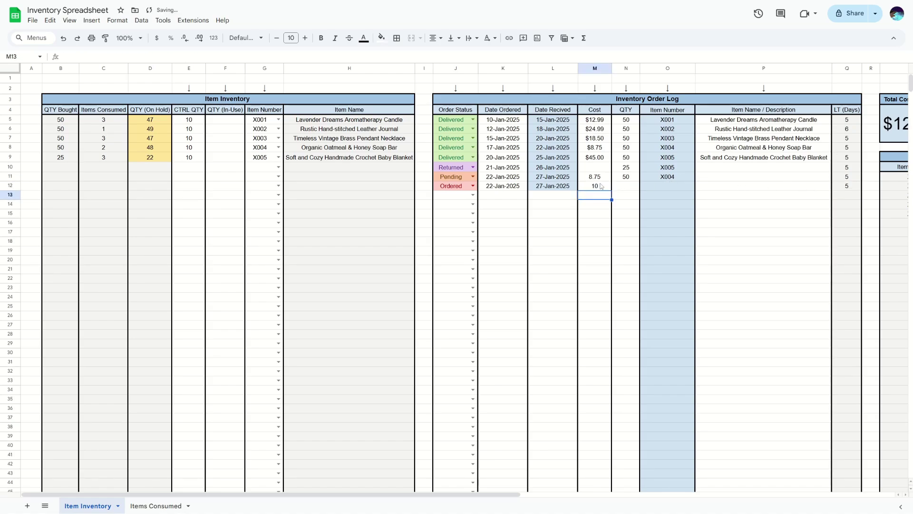
{"action": "left_click", "coordinate": [595, 70]}
{"action": "left_click", "coordinate": [157, 38]}
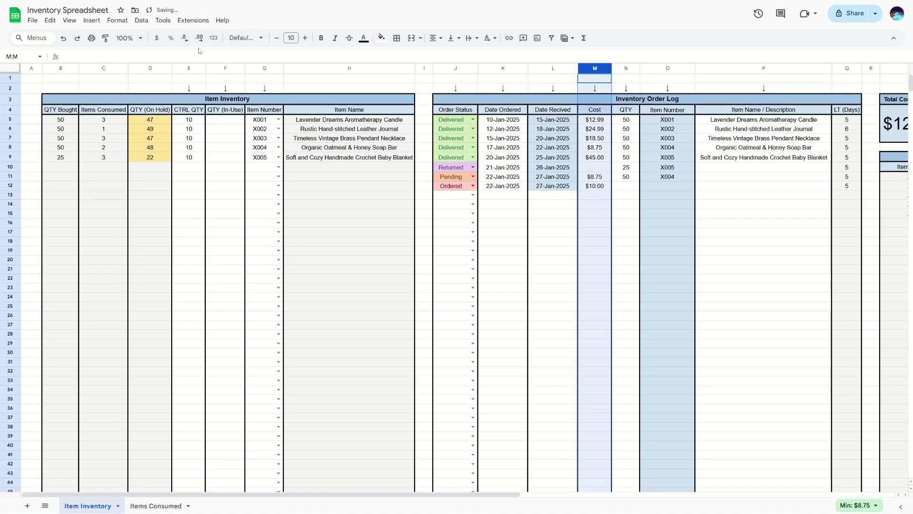
- Enter quantity 25 and item number X006 for the new order in row 12
{"action": "left_click", "coordinate": [624, 188]}
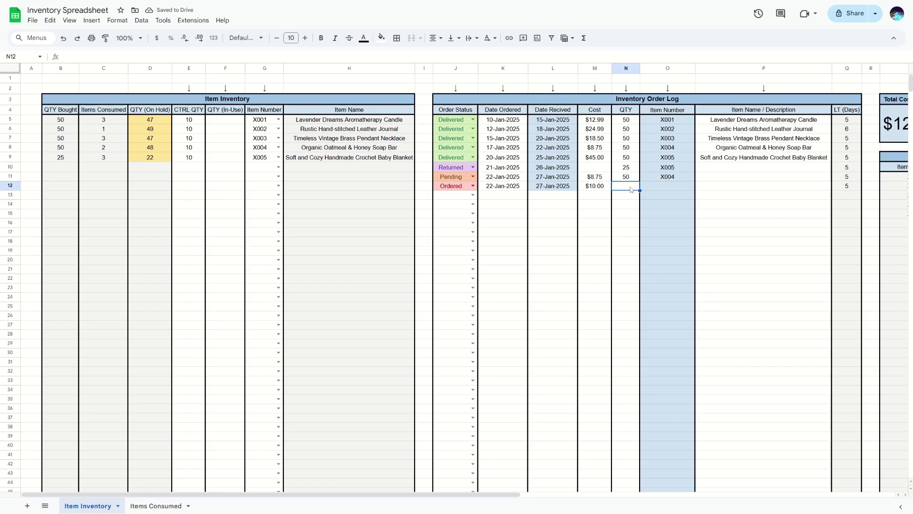
{"action": "type", "text": "25"}
{"action": "key", "text": "Return"}
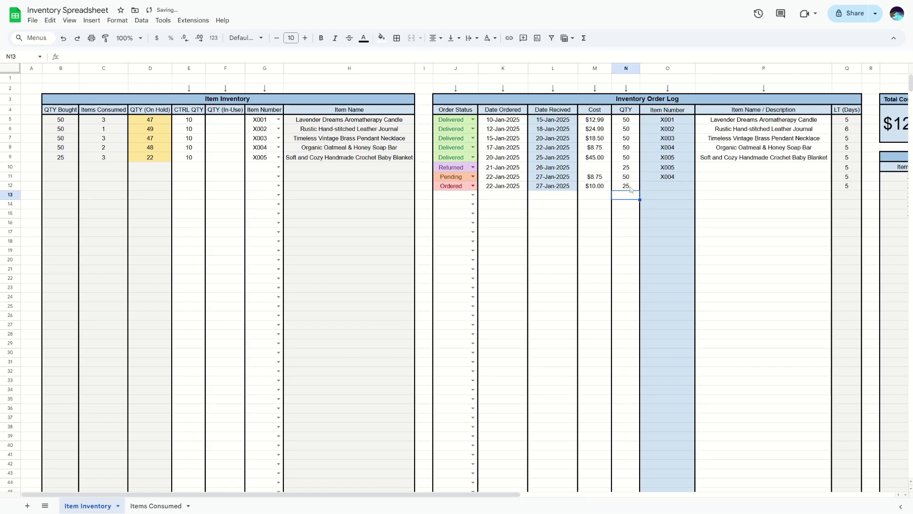
{"action": "left_click", "coordinate": [659, 186]}
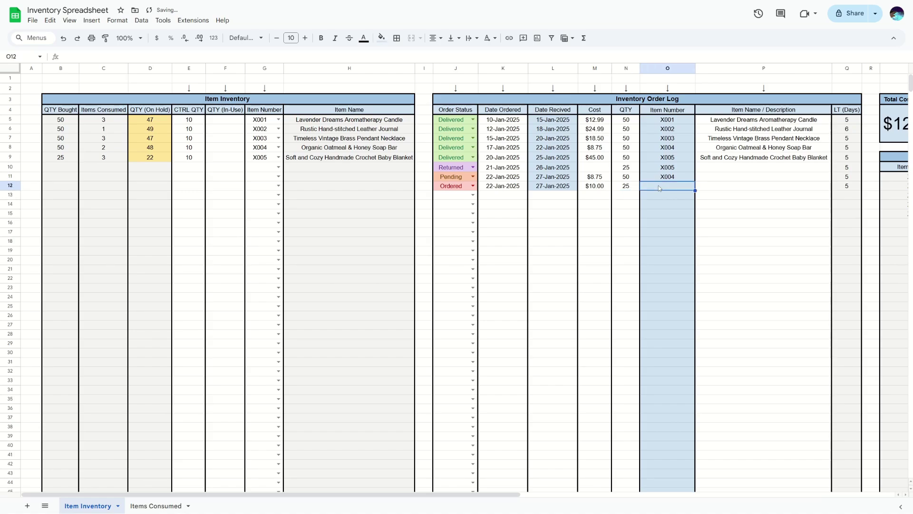
{"action": "type", "text": "X000"}
{"action": "key", "text": "BackSpace"}
{"action": "type", "text": "6"}
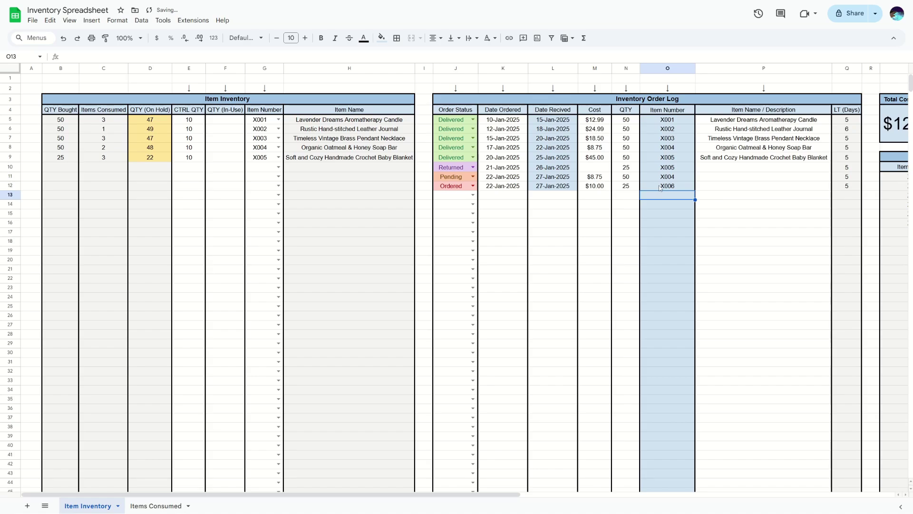
- Enter "Item name 1" as the item name / description for order X006 in row 12
{"action": "left_click", "coordinate": [706, 189]}
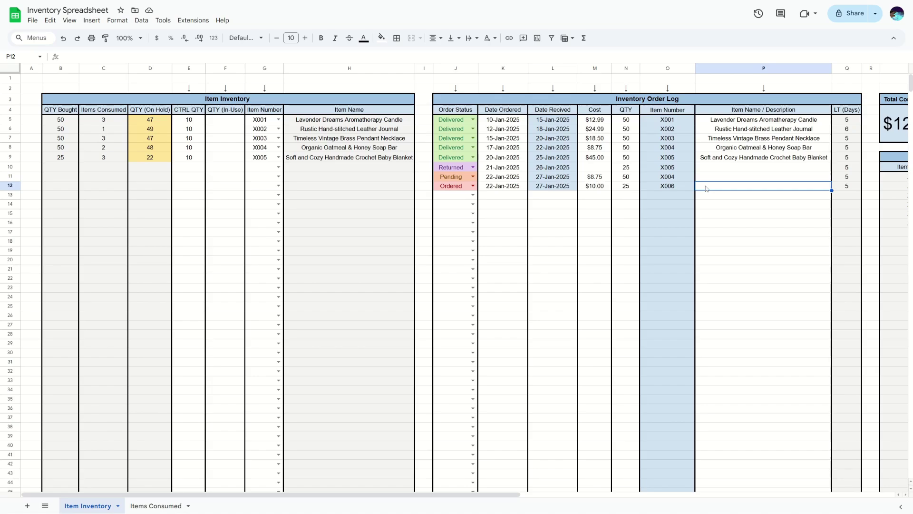
{"action": "type", "text": "I"}
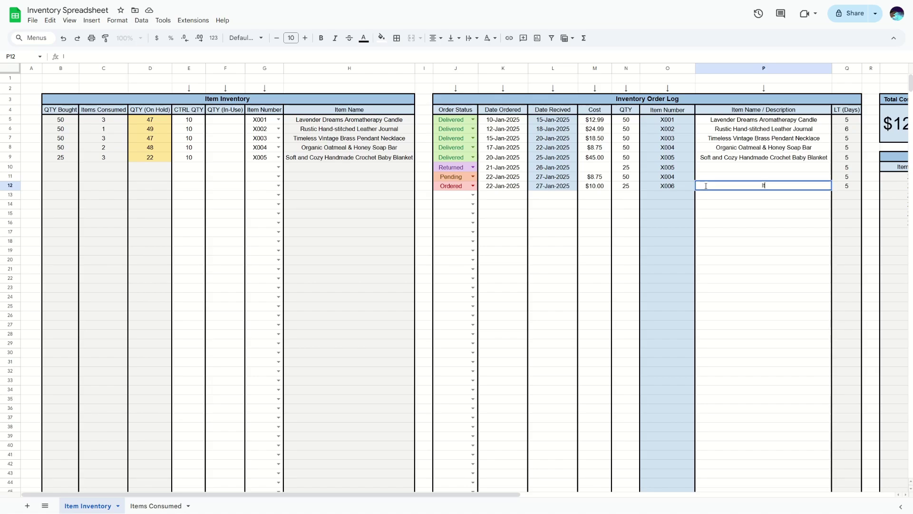
{"action": "type", "text": "tem name 1"}
{"action": "key", "text": "Return"}
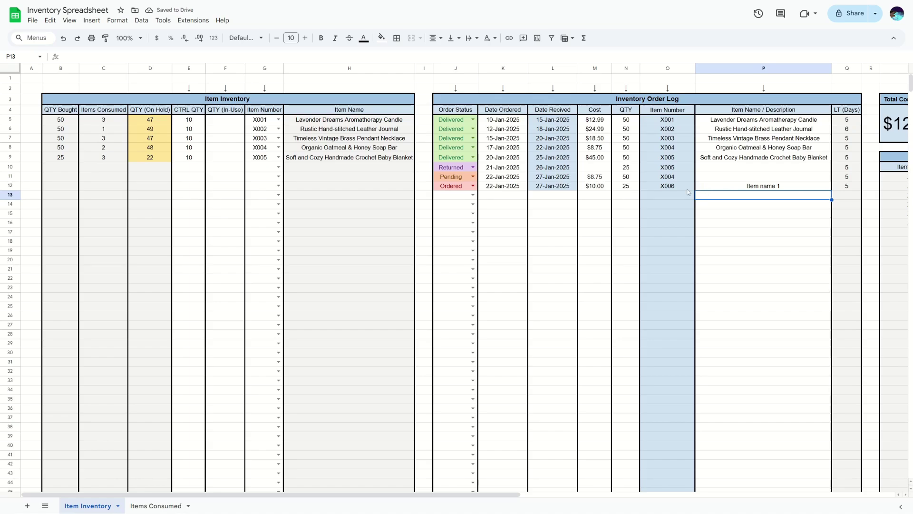
- Review the new order's row and the next empty inventory row, and change the order's status to Delivered
{"action": "left_click_drag", "start_coordinate": [445, 186], "coordinate": [849, 189]}
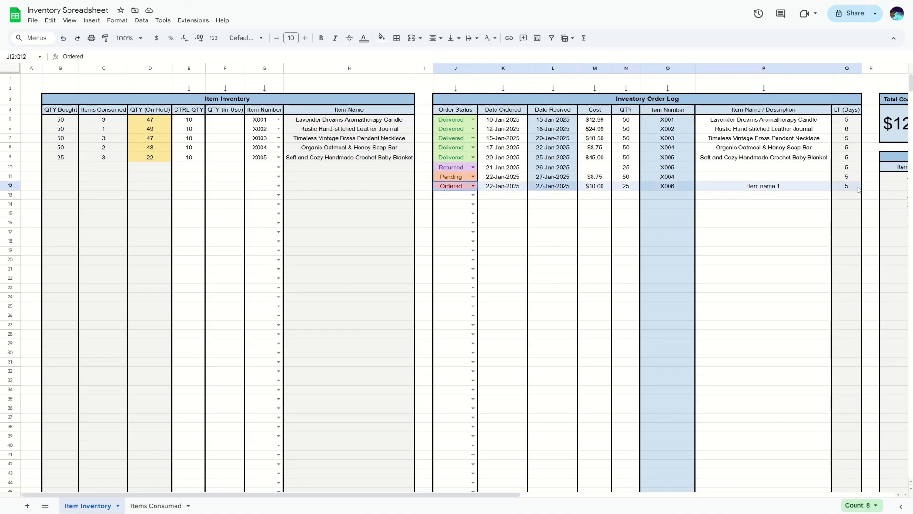
{"action": "left_click", "coordinate": [488, 189]}
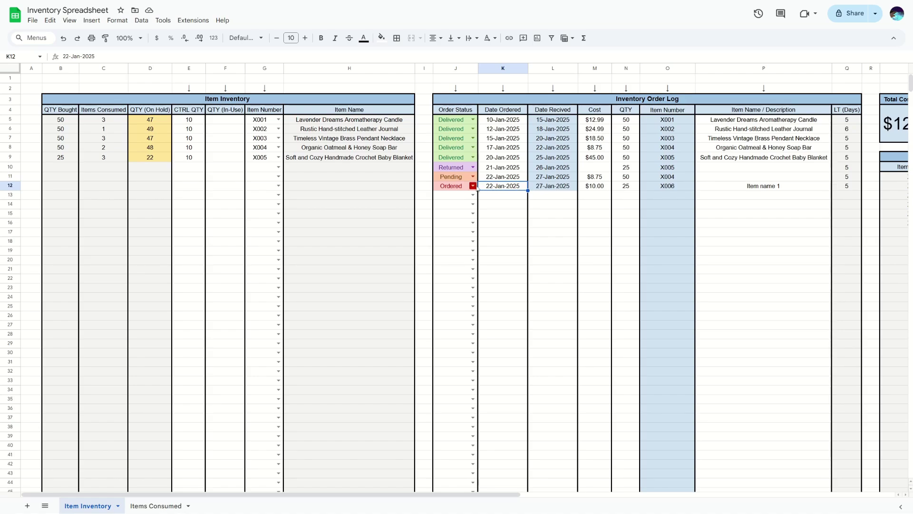
{"action": "left_click_drag", "start_coordinate": [458, 190], "coordinate": [746, 190]}
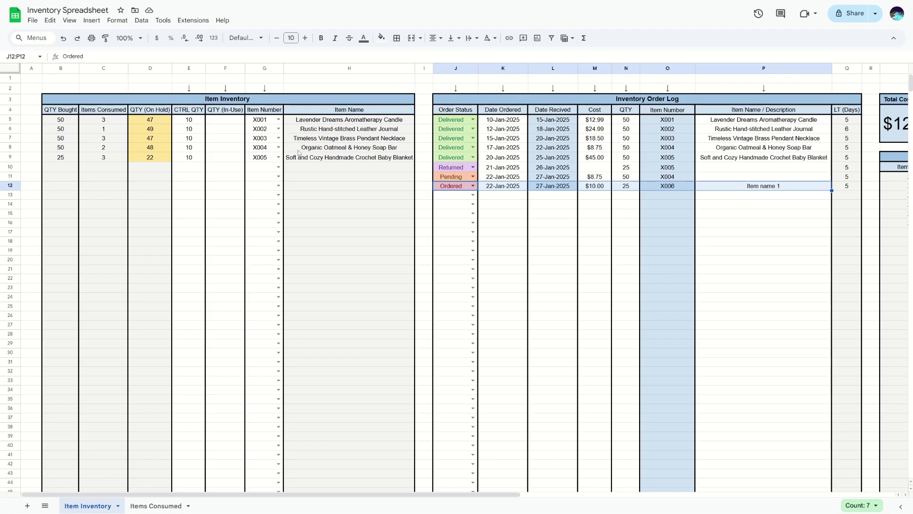
{"action": "left_click_drag", "start_coordinate": [62, 167], "coordinate": [157, 167]}
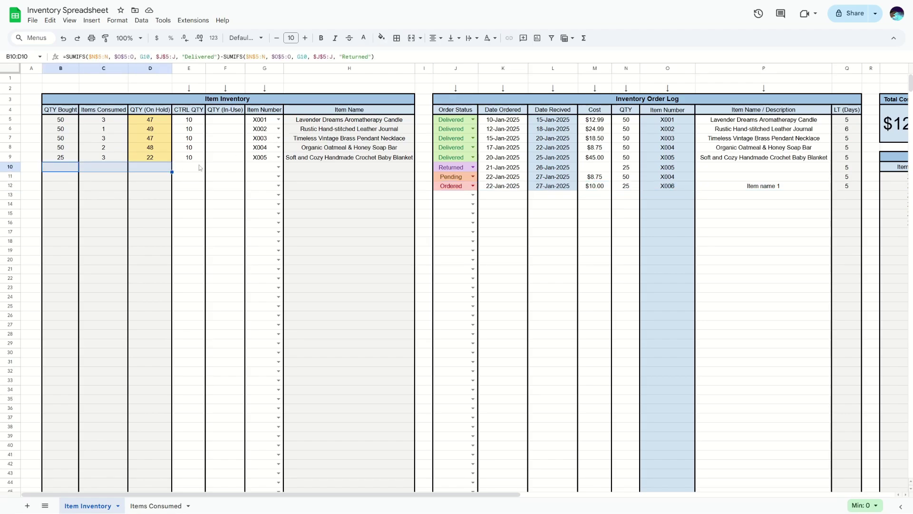
{"action": "left_click", "coordinate": [473, 186]}
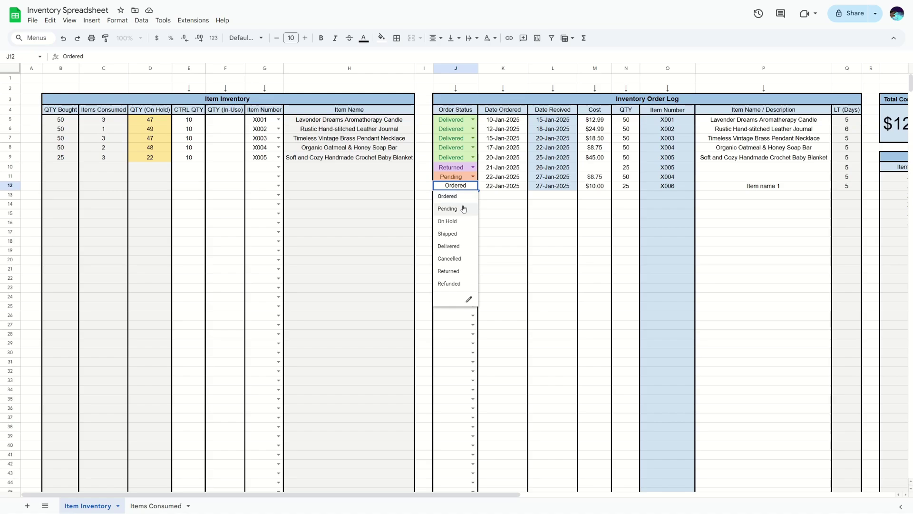
{"action": "left_click", "coordinate": [456, 246]}
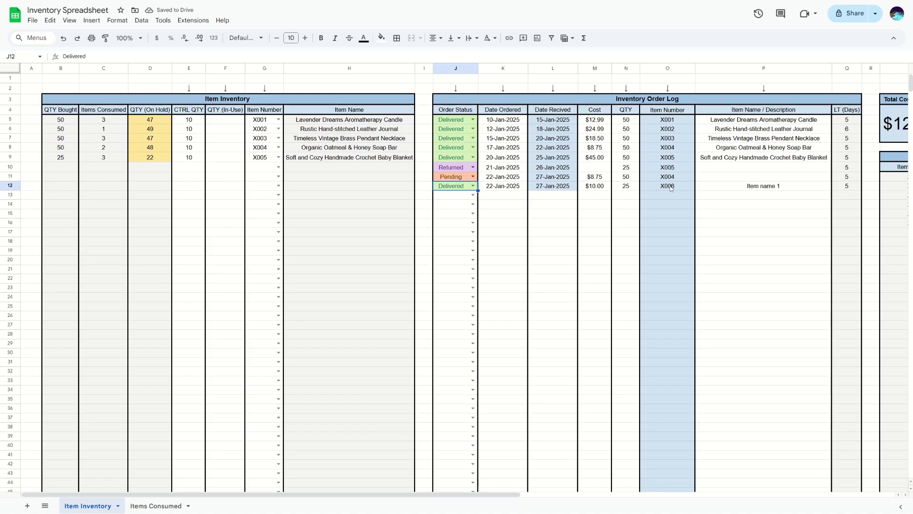
- Choose item number X006 in row 10 of the Item Inventory and check its bought and available quantities
{"action": "left_click", "coordinate": [279, 167]}
{"action": "left_click", "coordinate": [313, 161]}
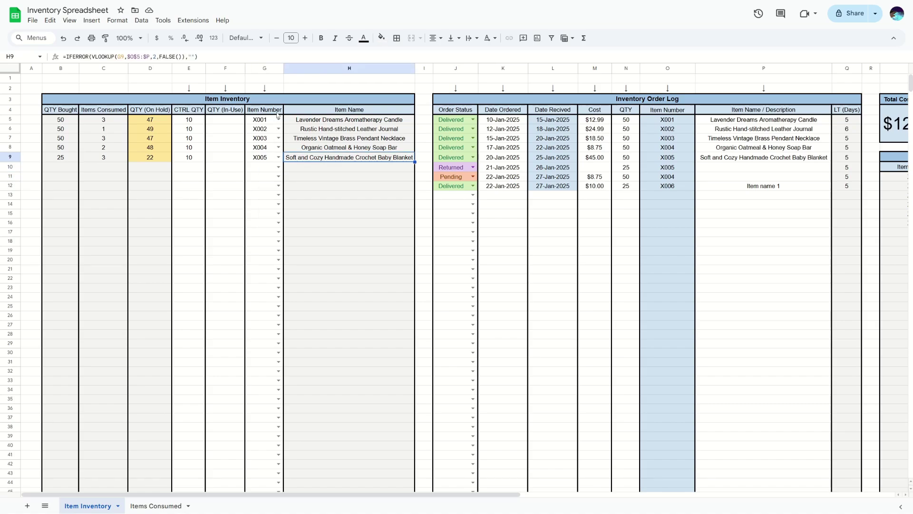
{"action": "left_click_drag", "start_coordinate": [265, 111], "coordinate": [263, 174]}
{"action": "left_click", "coordinate": [263, 167]}
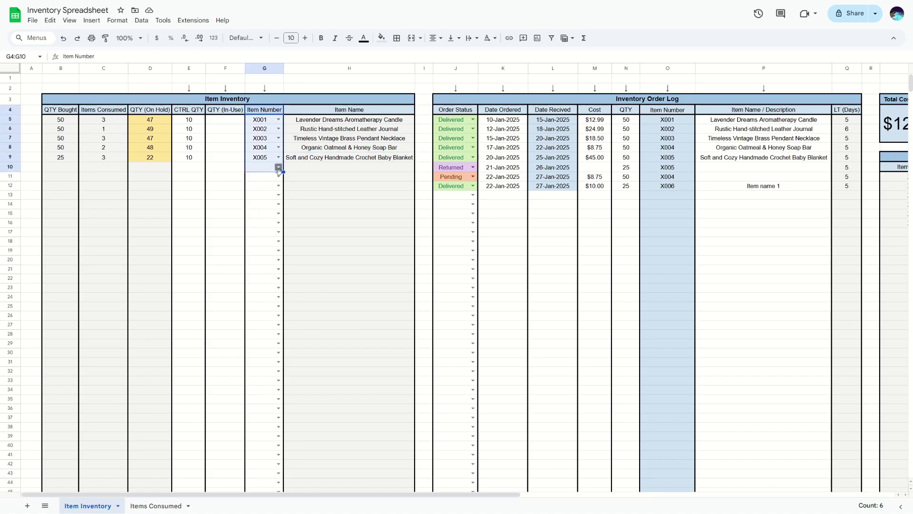
{"action": "left_click", "coordinate": [279, 167]}
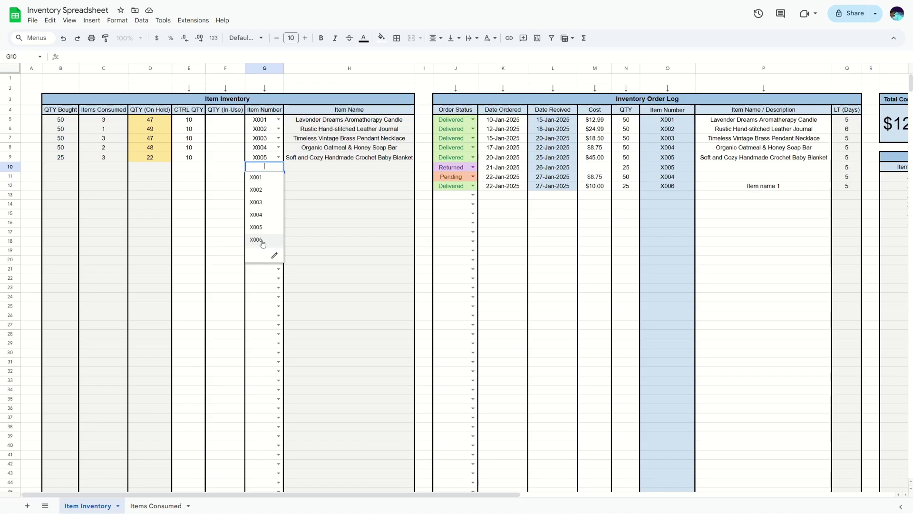
{"action": "left_click", "coordinate": [260, 240]}
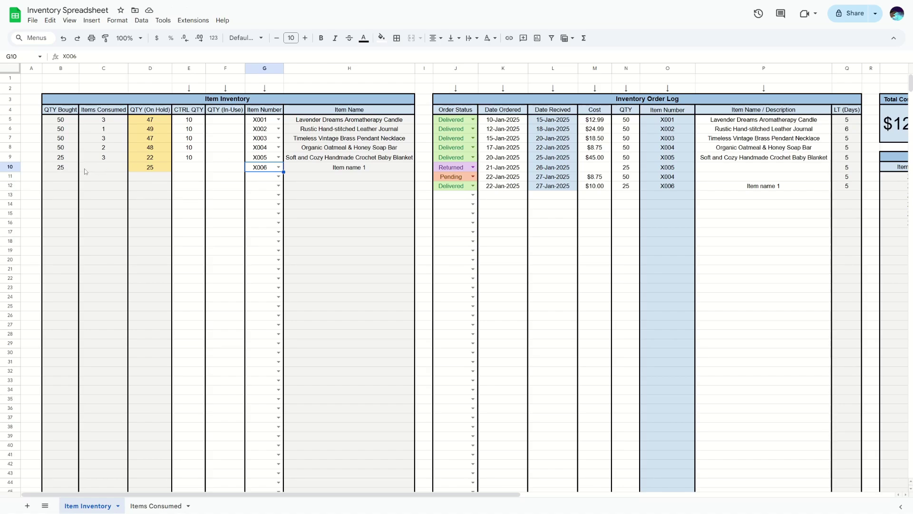
{"action": "left_click", "coordinate": [61, 168]}
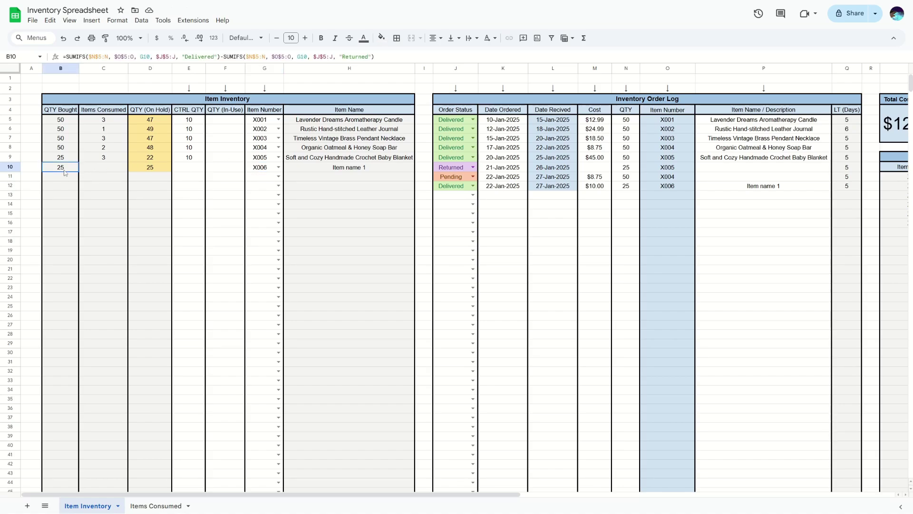
{"action": "left_click", "coordinate": [151, 167]}
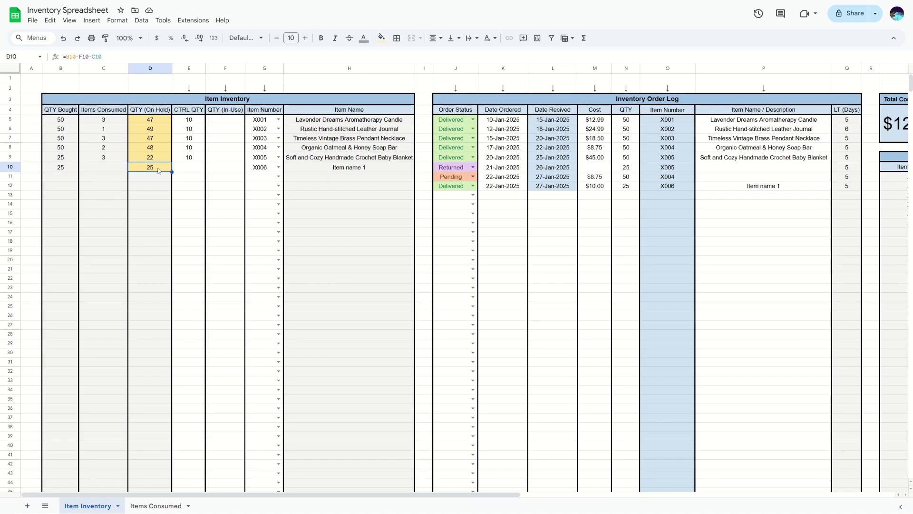
- Rename the column D header of the Item Inventory to "QTY (On Hand)"
{"action": "left_click", "coordinate": [164, 110]}
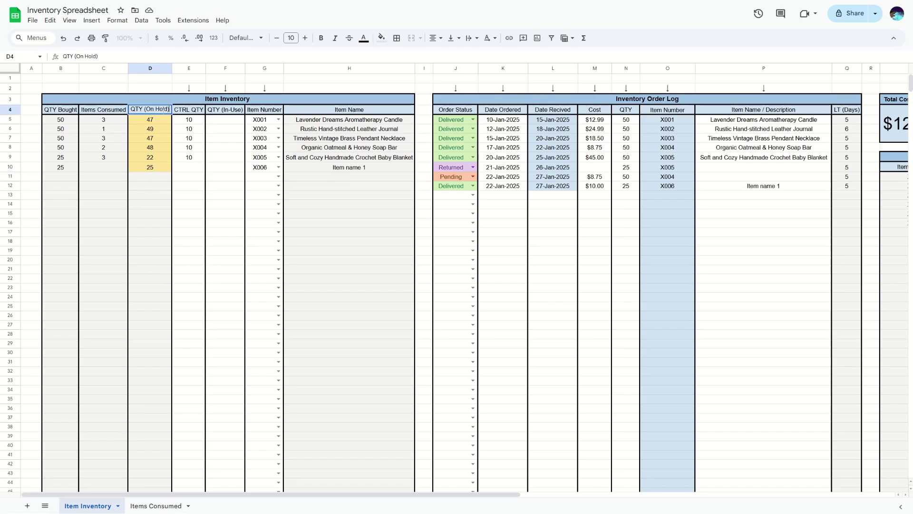
{"action": "key", "text": "BackSpace"}
{"action": "key", "text": "BackSpace"}
{"action": "key", "text": "BackSpace"}
{"action": "type", "text": "and"}
{"action": "key", "text": "Return"}
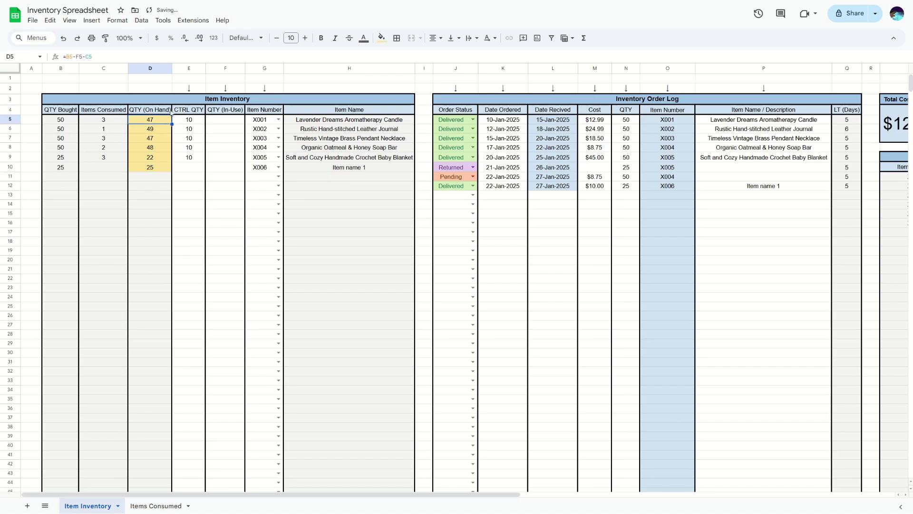
- Set the control quantity (CTRL QTY) of item X006 in row 10 of the Item Inventory to 10
{"action": "left_click", "coordinate": [167, 165]}
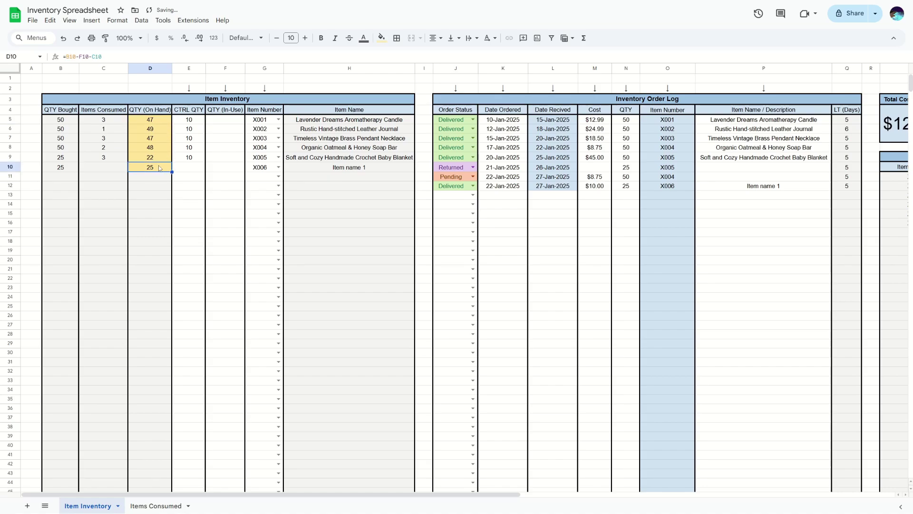
{"action": "left_click", "coordinate": [193, 166]}
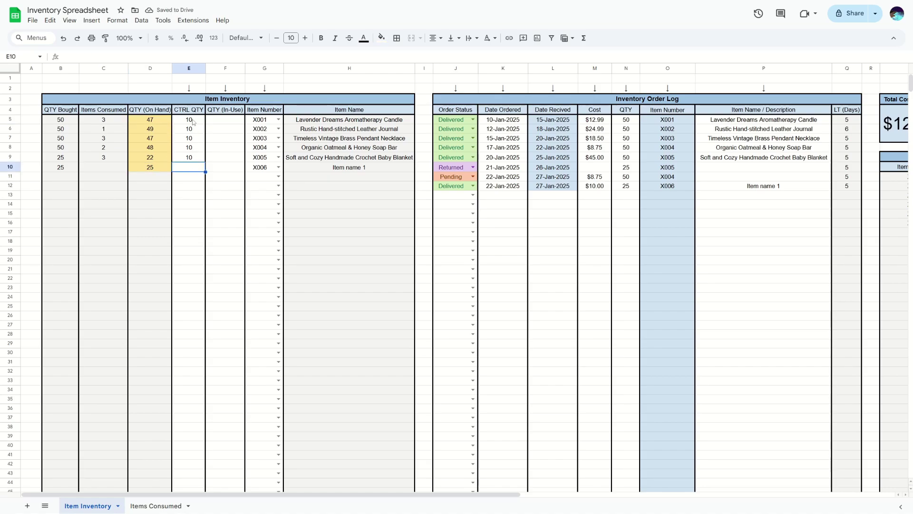
{"action": "left_click_drag", "start_coordinate": [190, 111], "coordinate": [194, 164]}
{"action": "left_click", "coordinate": [196, 168]}
{"action": "left_click", "coordinate": [159, 168]}
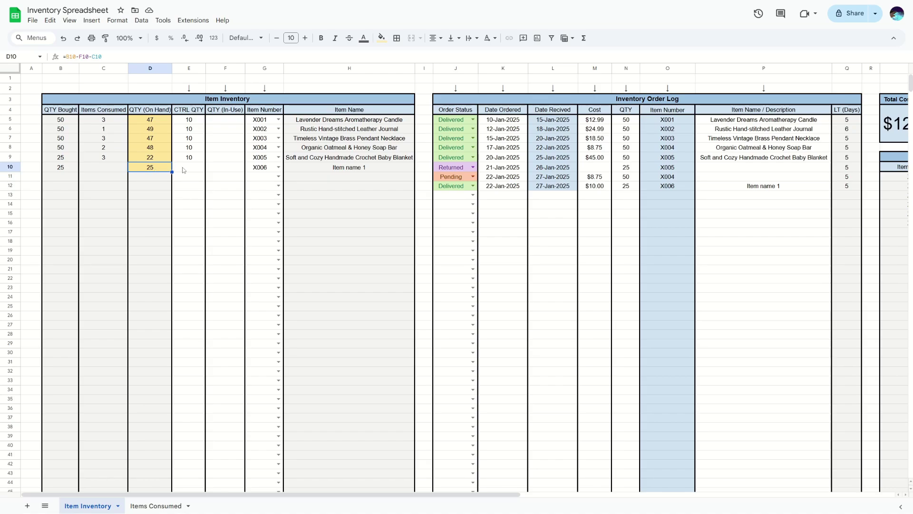
{"action": "left_click", "coordinate": [182, 170]}
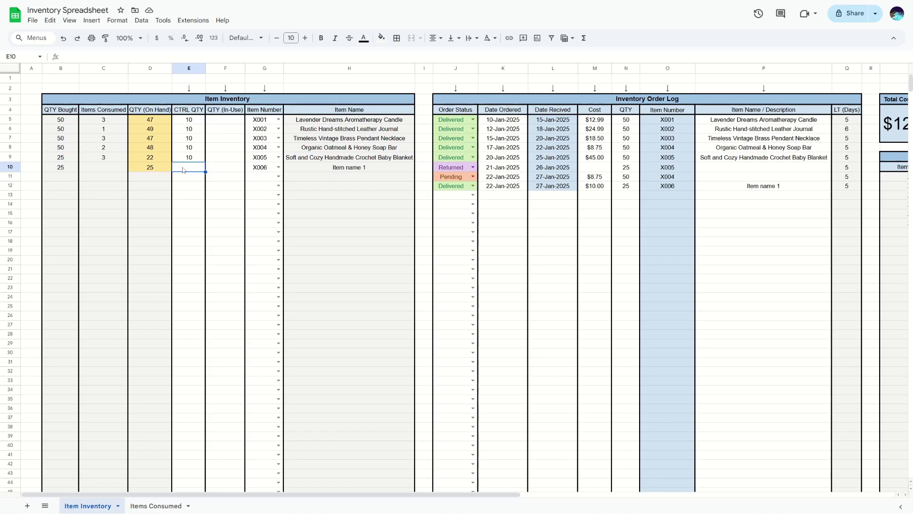
{"action": "type", "text": "10"}
{"action": "key", "text": "Return"}
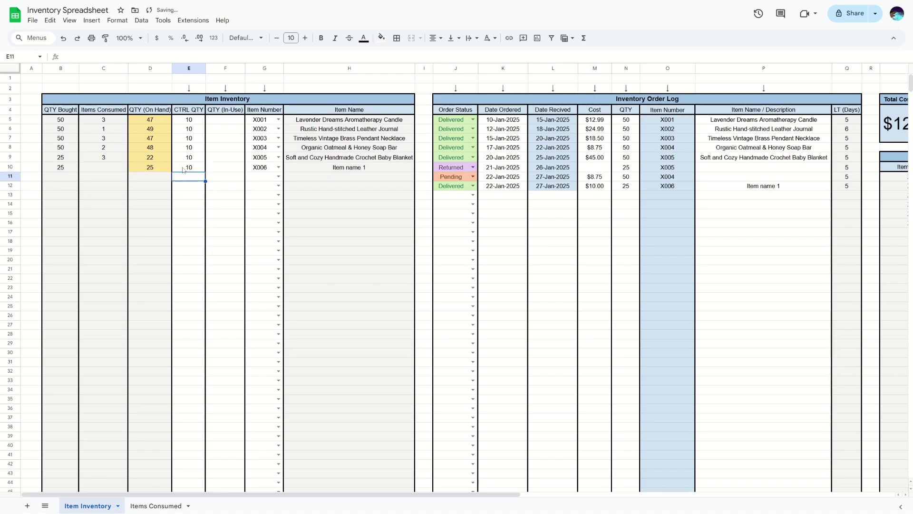
- Check the alert cell formula in A10 and enter 22 as the QTY (In-Use) of item X006
{"action": "left_click", "coordinate": [37, 169]}
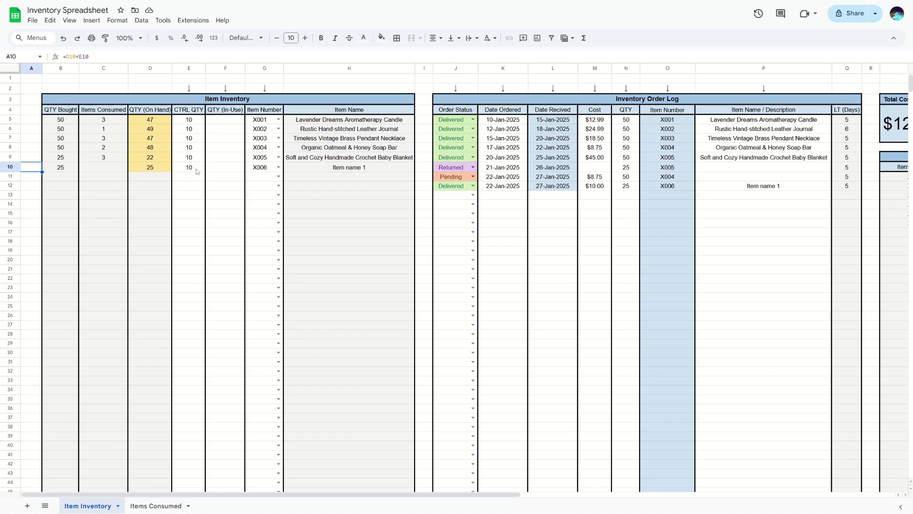
{"action": "left_click", "coordinate": [221, 168]}
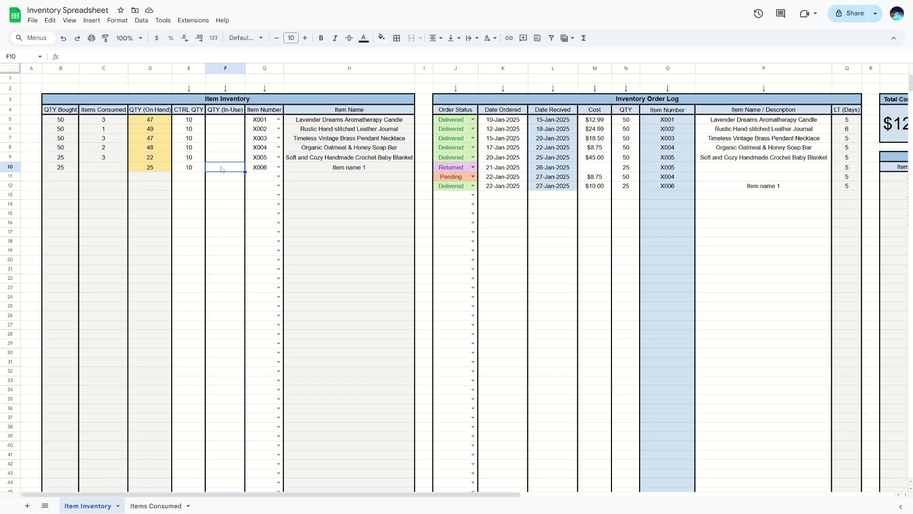
{"action": "left_click_drag", "start_coordinate": [217, 121], "coordinate": [220, 166]}
{"action": "left_click", "coordinate": [221, 166]}
{"action": "type", "text": "1"}
{"action": "key", "text": "Escape"}
{"action": "type", "text": "22"}
{"action": "key", "text": "Return"}
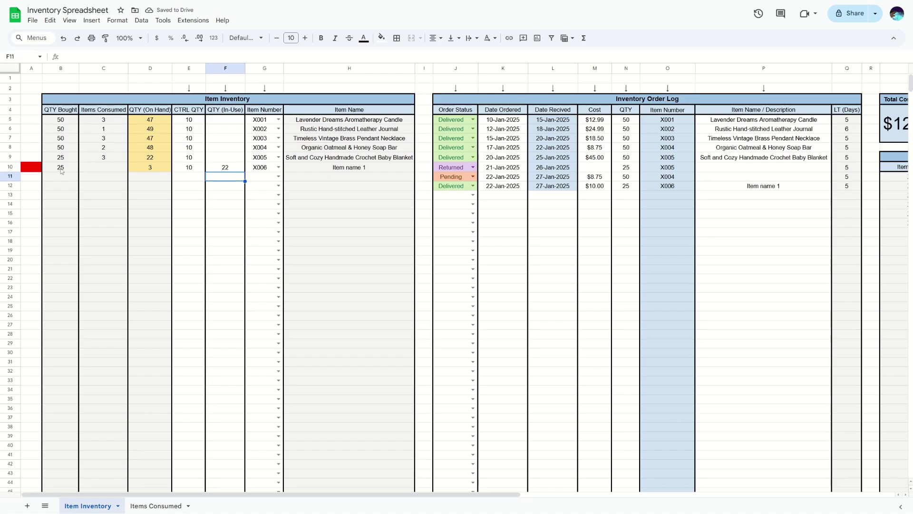
- Examine row 10's in-use, bought and on-hand quantities, its alert cell in column A, and its item number and name
{"action": "left_click", "coordinate": [227, 168]}
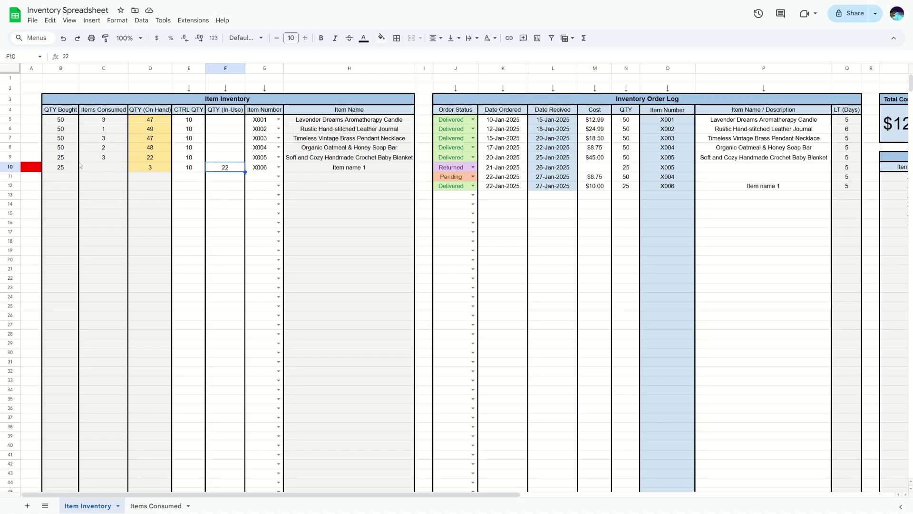
{"action": "left_click", "coordinate": [61, 167]}
{"action": "left_click", "coordinate": [160, 170]}
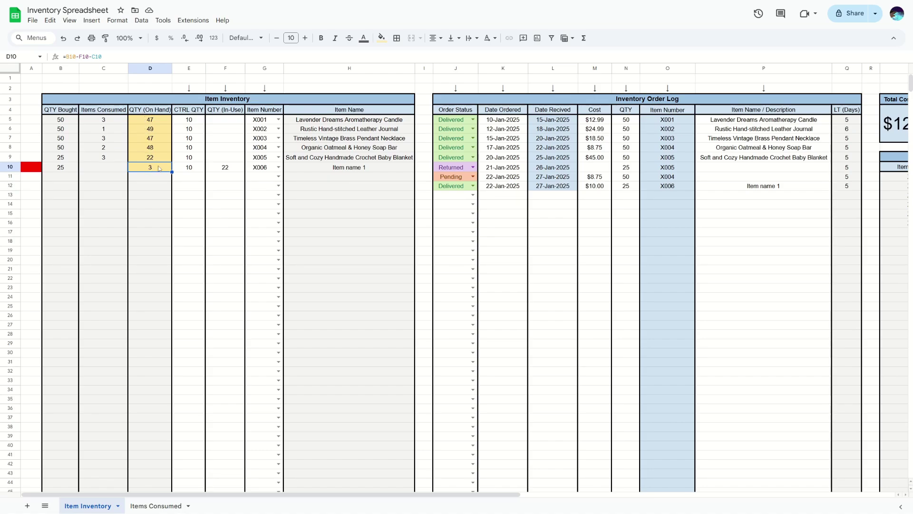
{"action": "left_click", "coordinate": [34, 169]}
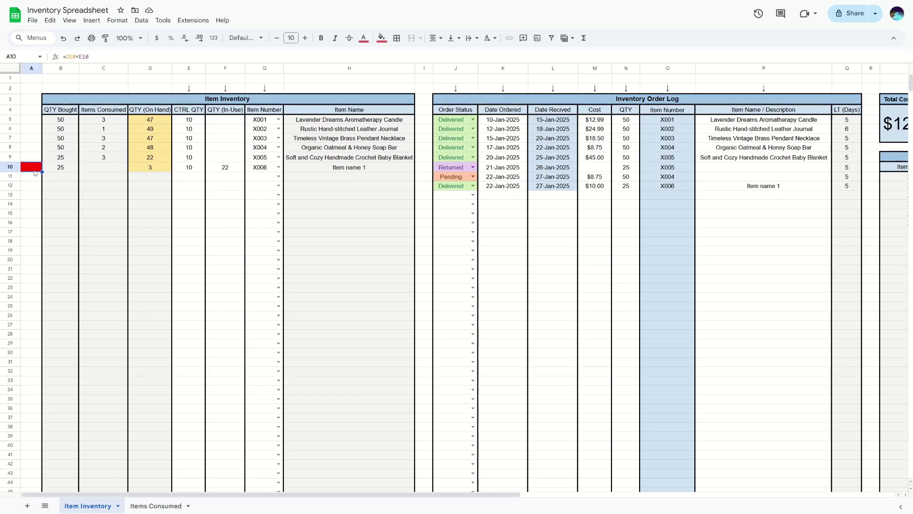
{"action": "left_click", "coordinate": [143, 170]}
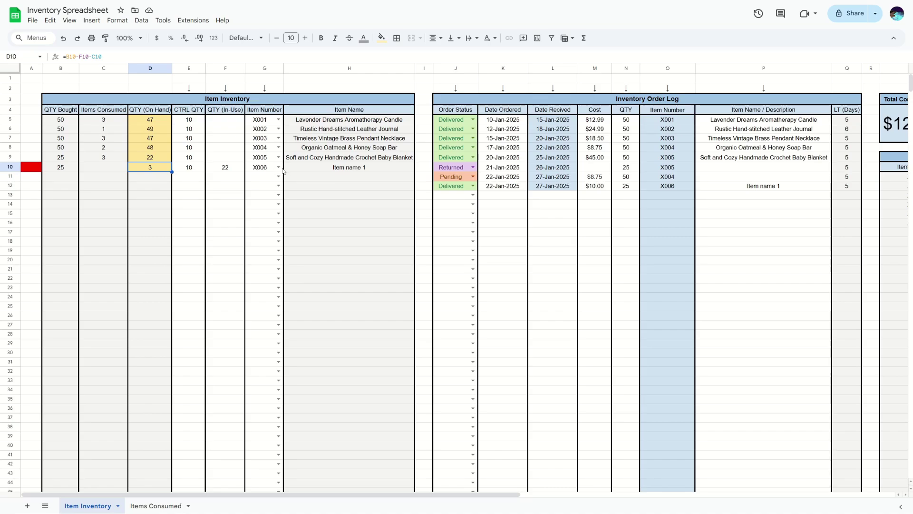
{"action": "left_click_drag", "start_coordinate": [271, 169], "coordinate": [313, 171]}
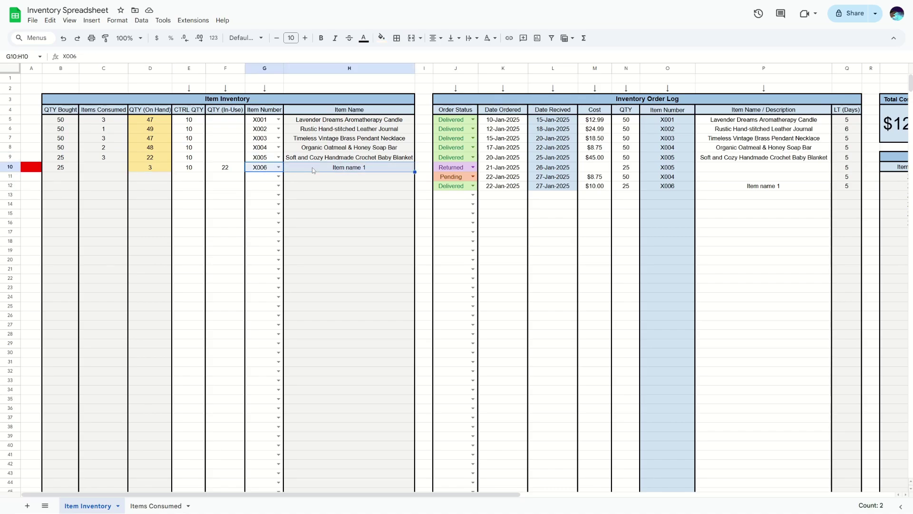
- Clear the QTY (In-Use) value of item X006 and check the in-use column for rows 5 to 10
{"action": "left_click", "coordinate": [228, 170]}
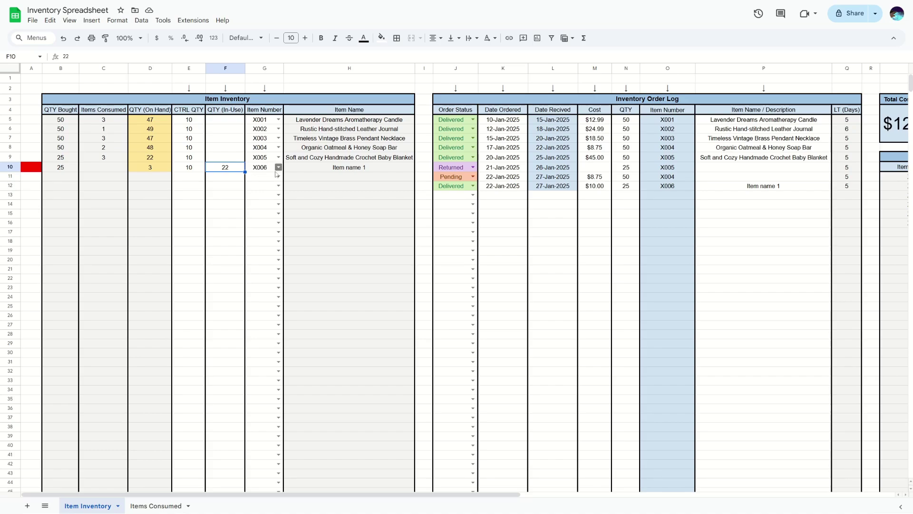
{"action": "key", "text": "Delete"}
{"action": "left_click_drag", "start_coordinate": [220, 120], "coordinate": [220, 170]}
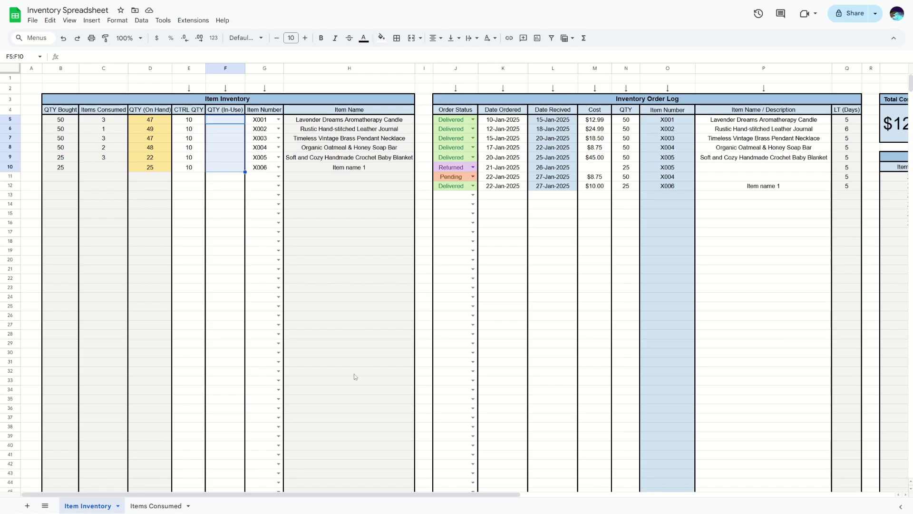
{"action": "left_click", "coordinate": [224, 177]}
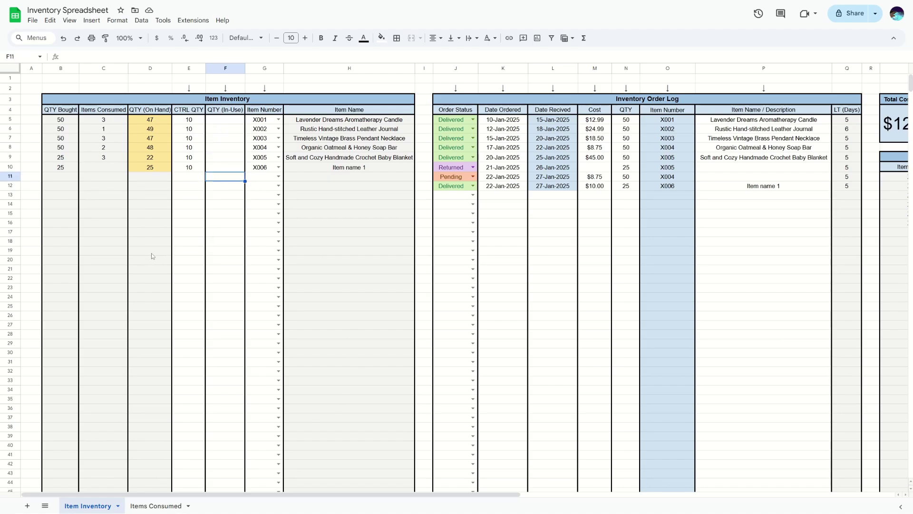
- Review the total cost and average lead time formulas against the QTY and LT (Days) columns of the Inventory Order Log
{"action": "scroll", "coordinate": [133, 256], "scroll_direction": "right", "scroll_amount": 6}
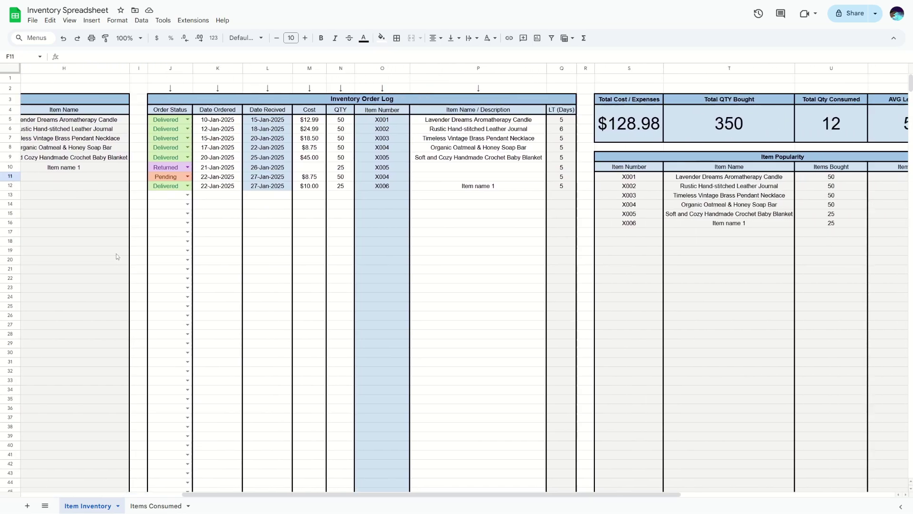
{"action": "scroll", "coordinate": [116, 256], "scroll_direction": "right", "scroll_amount": 6}
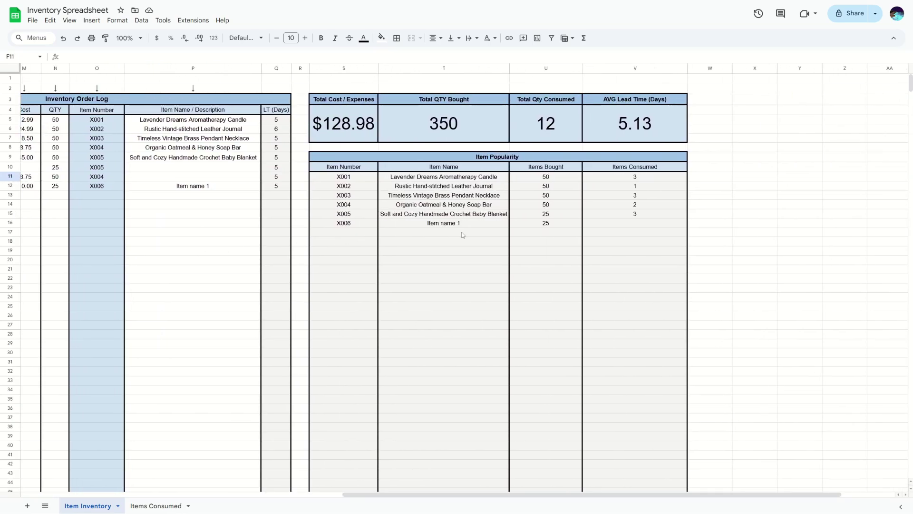
{"action": "left_click", "coordinate": [343, 138]}
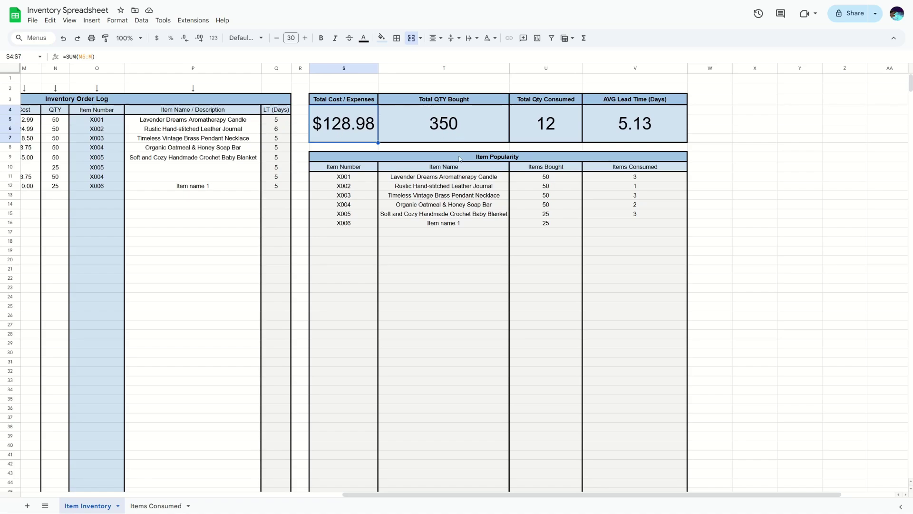
{"action": "scroll", "coordinate": [285, 143], "scroll_direction": "left", "scroll_amount": 2}
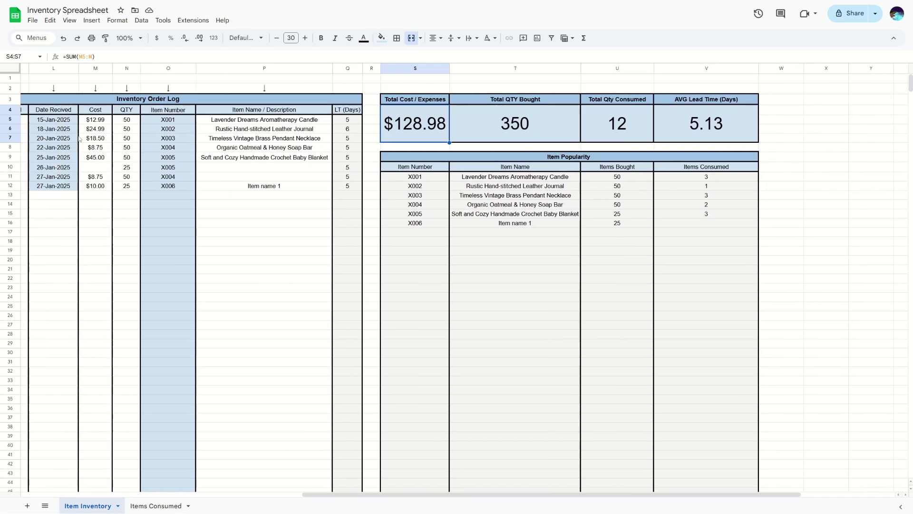
{"action": "left_click_drag", "start_coordinate": [125, 121], "coordinate": [126, 204]}
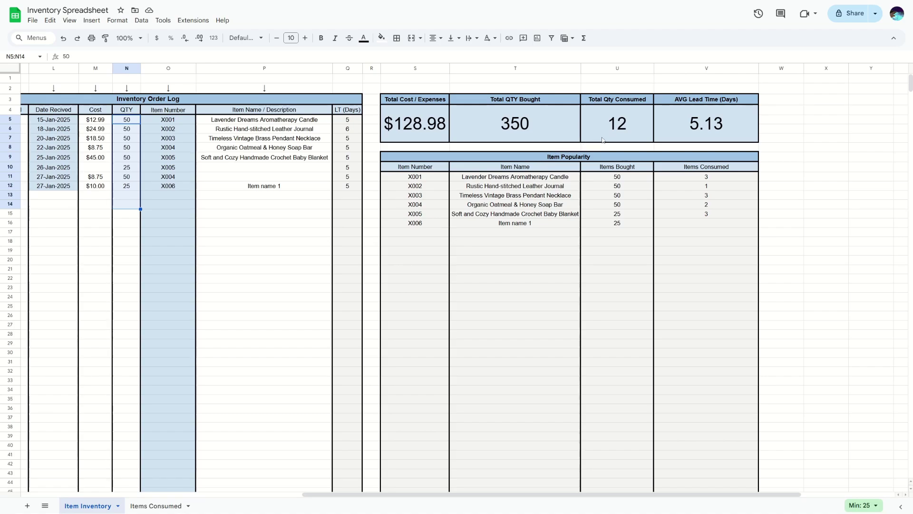
{"action": "left_click", "coordinate": [721, 127]}
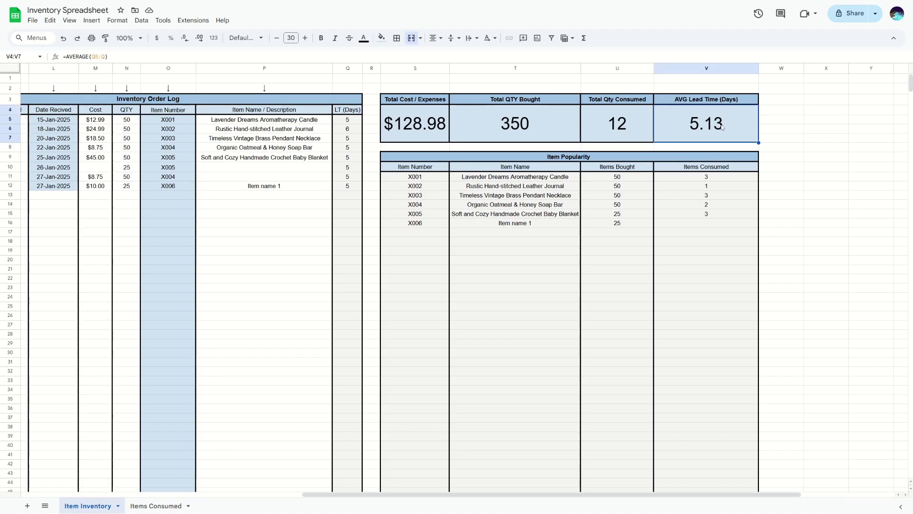
{"action": "left_click", "coordinate": [353, 122]}
{"action": "left_click_drag", "start_coordinate": [349, 120], "coordinate": [355, 255]}
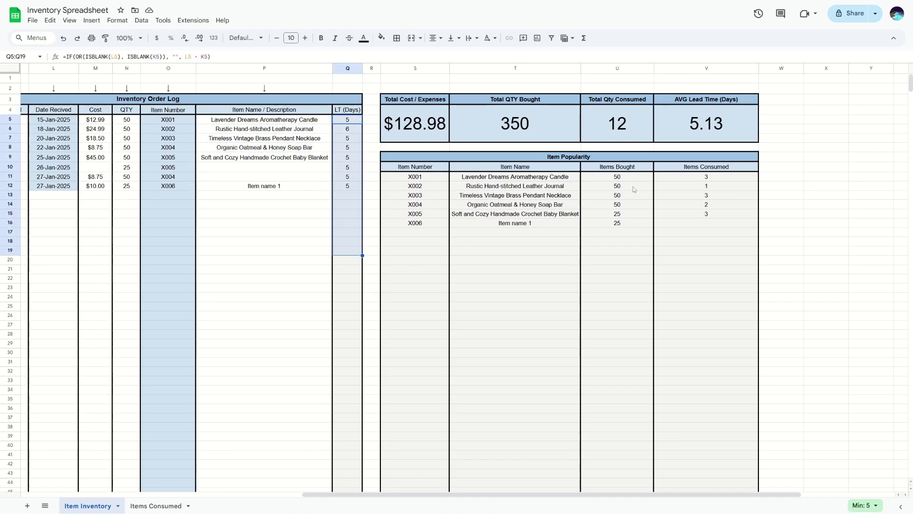
- Examine the Item Popularity table's item numbers, item names and items bought, including the formulas behind them
{"action": "left_click", "coordinate": [775, 158]}
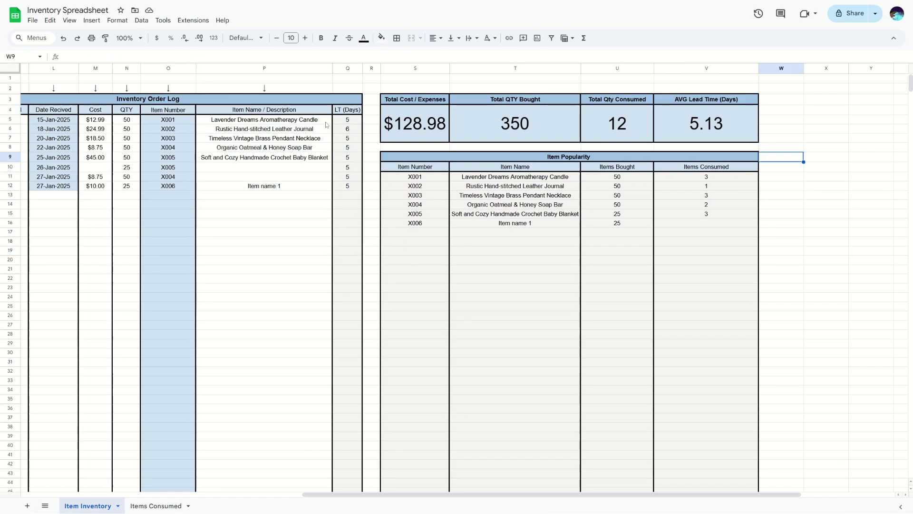
{"action": "left_click", "coordinate": [772, 168]}
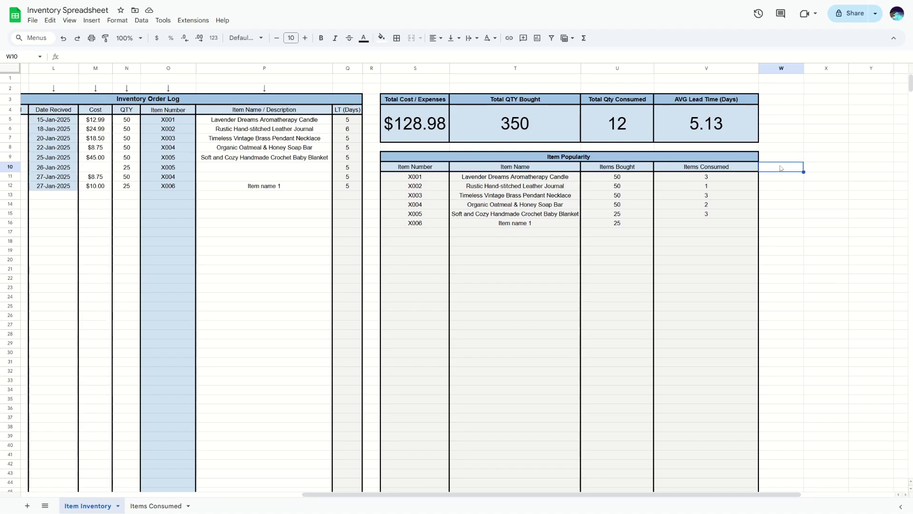
{"action": "left_click", "coordinate": [417, 158]}
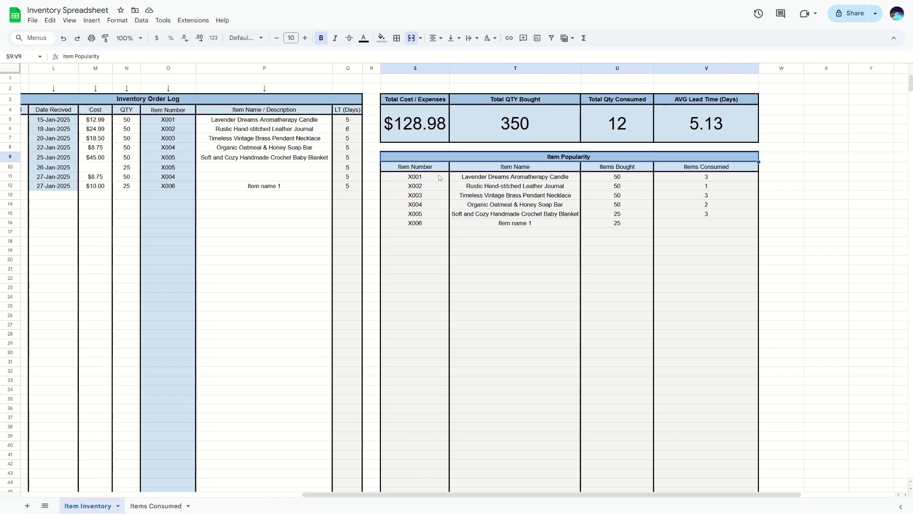
{"action": "left_click_drag", "start_coordinate": [413, 177], "coordinate": [421, 232]}
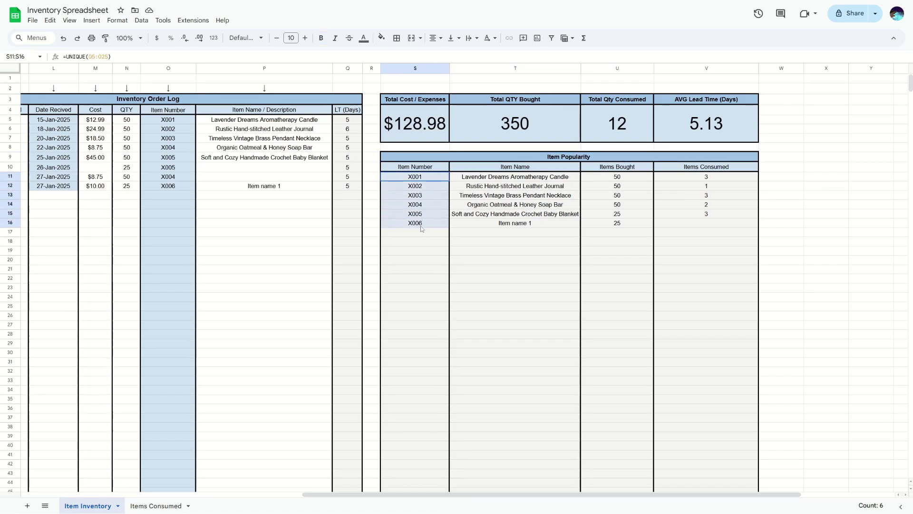
{"action": "left_click_drag", "start_coordinate": [421, 229], "coordinate": [421, 229]}
{"action": "left_click_drag", "start_coordinate": [484, 176], "coordinate": [497, 230]}
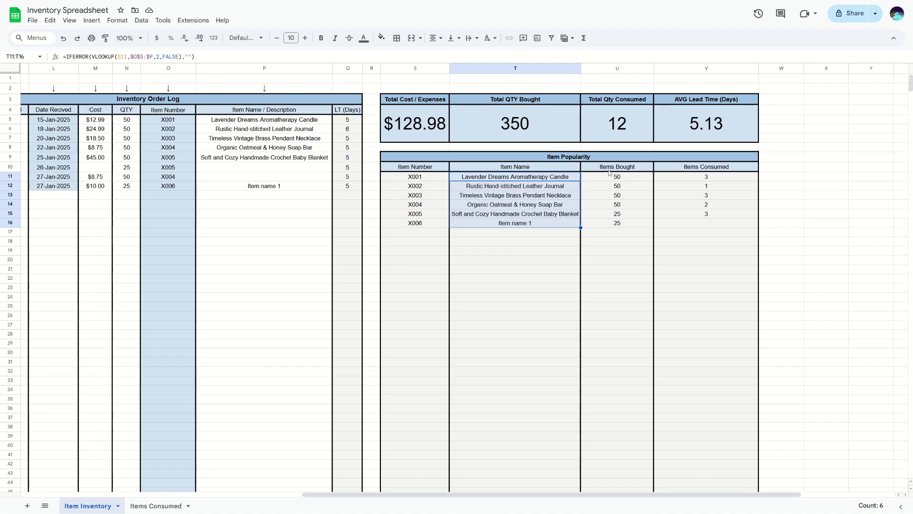
{"action": "left_click_drag", "start_coordinate": [617, 177], "coordinate": [617, 225]}
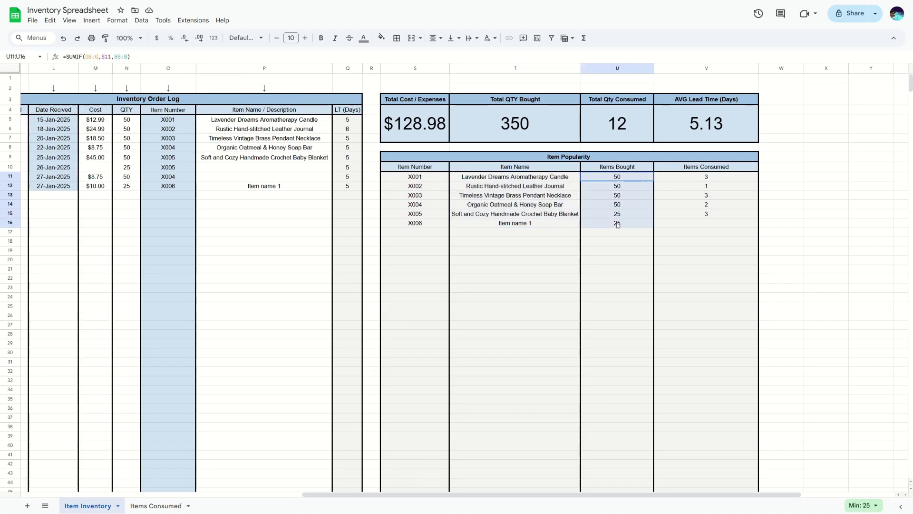
{"action": "left_click", "coordinate": [412, 179]}
{"action": "left_click", "coordinate": [453, 180], "text": "shift"}
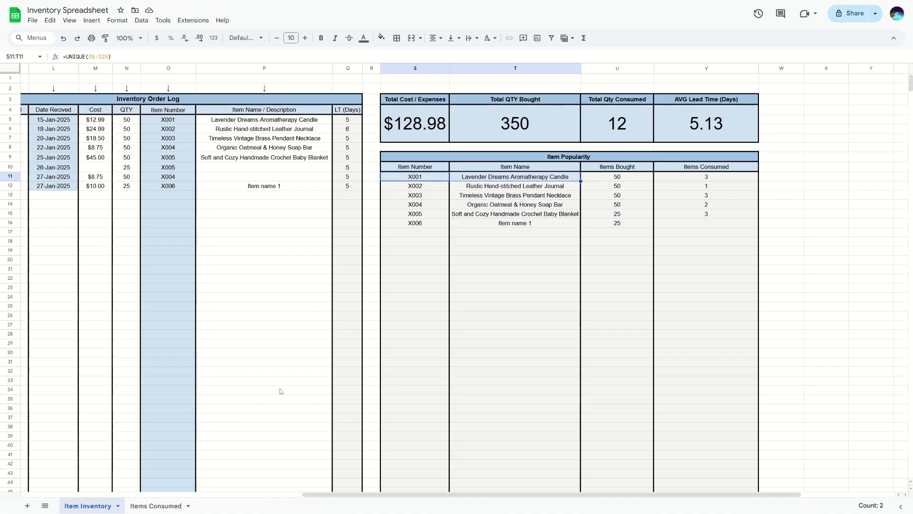
- On the Items Consumed sheet, set the Jan-21 entry's status to Item Consumed and widen column C to fit it
{"action": "left_click", "coordinate": [140, 506]}
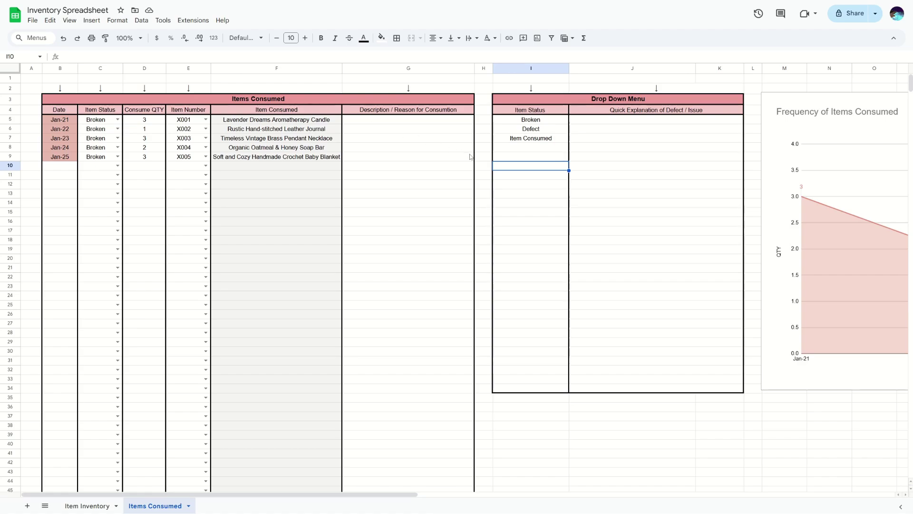
{"action": "left_click", "coordinate": [512, 151]}
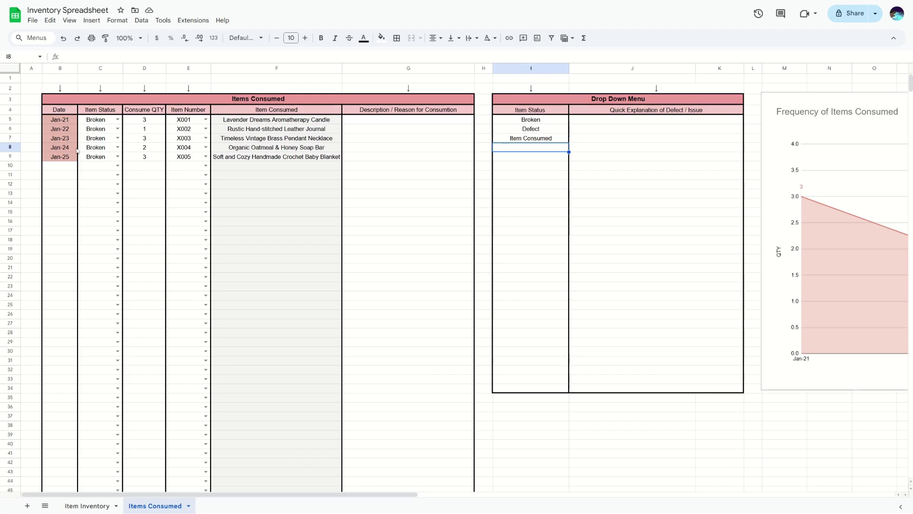
{"action": "left_click", "coordinate": [116, 120]}
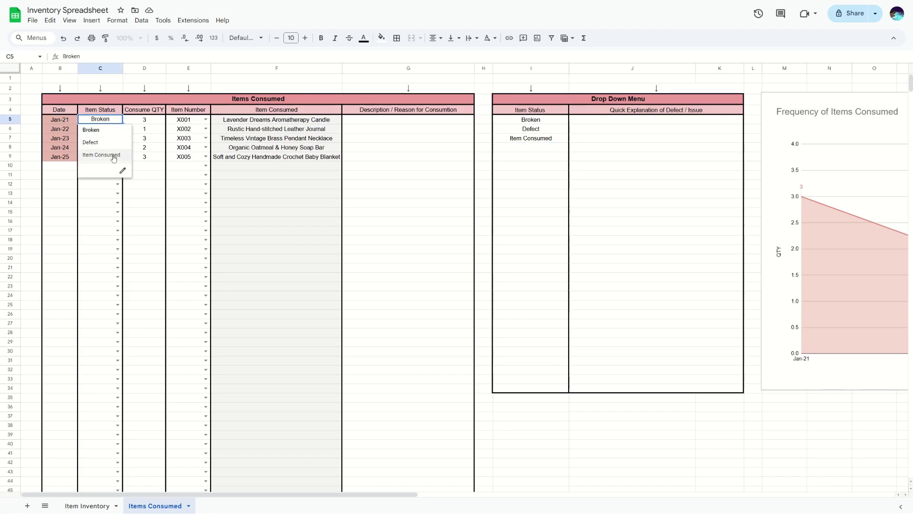
{"action": "left_click", "coordinate": [101, 155]}
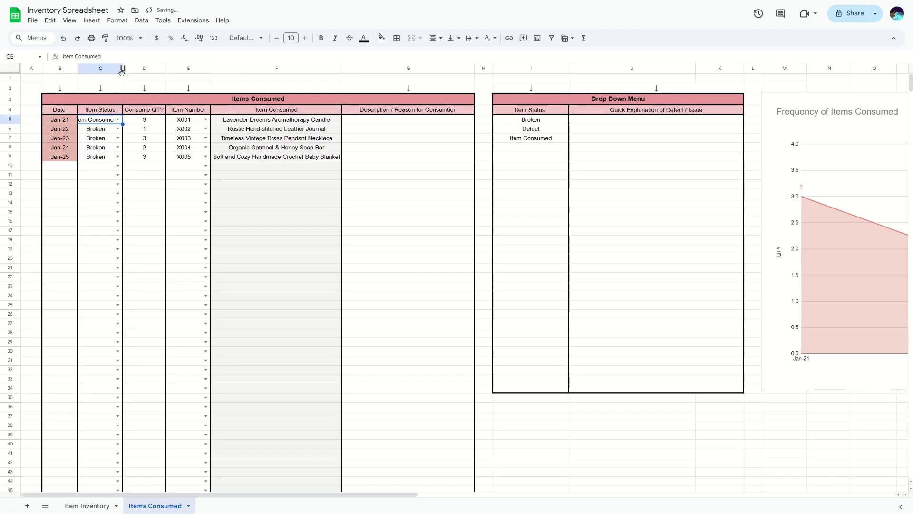
{"action": "left_click_drag", "start_coordinate": [122, 68], "coordinate": [133, 68]}
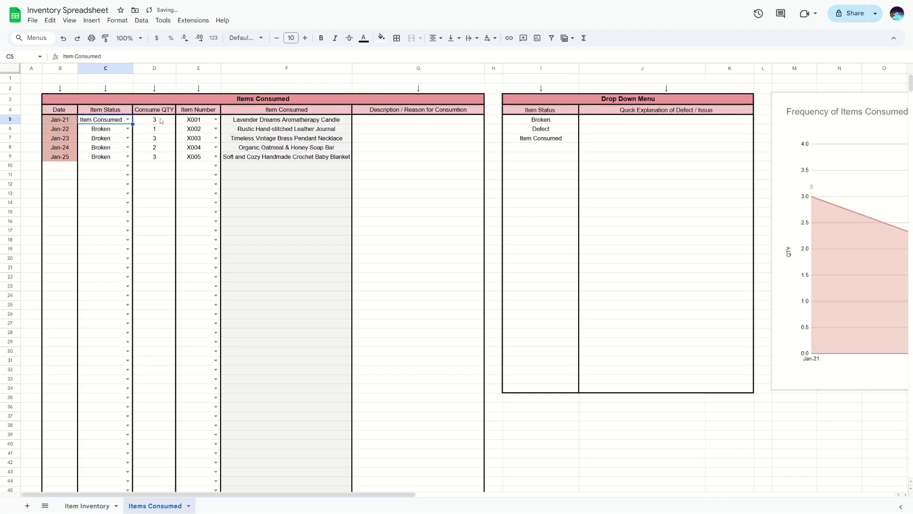
- Check the Jan-21 entry's item number, the lookup formula behind its item name, and its description/reason cell
{"action": "left_click_drag", "start_coordinate": [196, 123], "coordinate": [226, 124]}
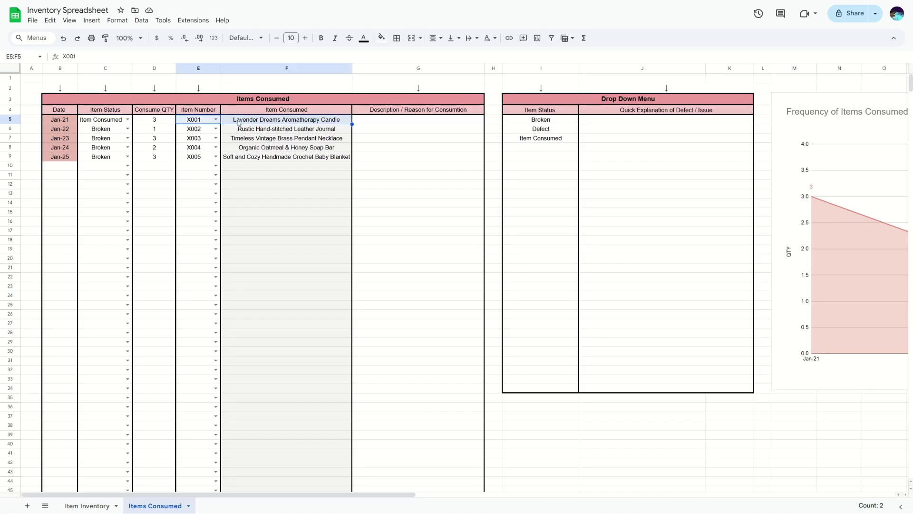
{"action": "left_click", "coordinate": [244, 122]}
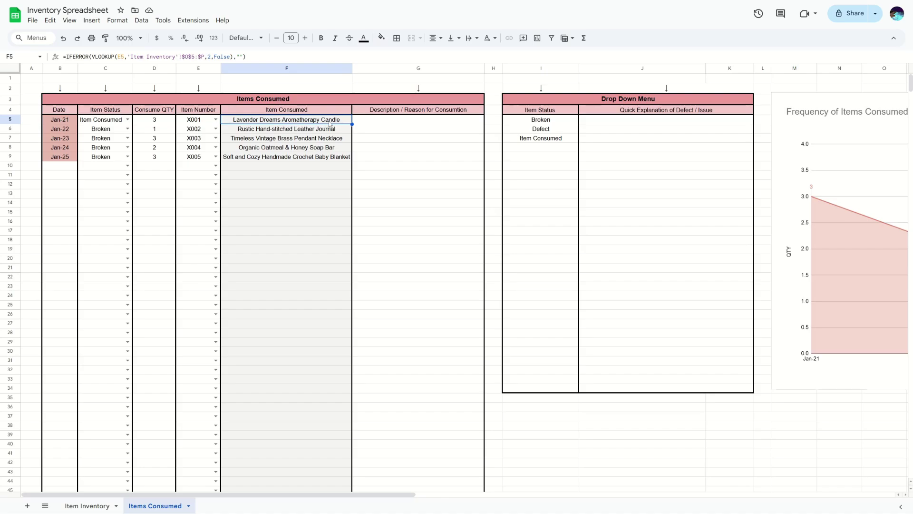
{"action": "left_click", "coordinate": [368, 121]}
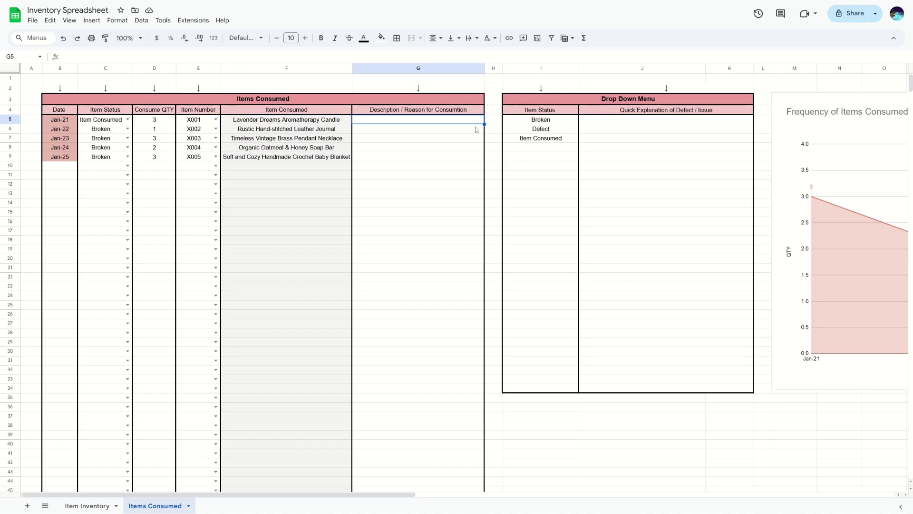
- In the Drop Down Menu table, enter "used up" as the quick explanation for the Item Consumed status
{"action": "left_click", "coordinate": [593, 123]}
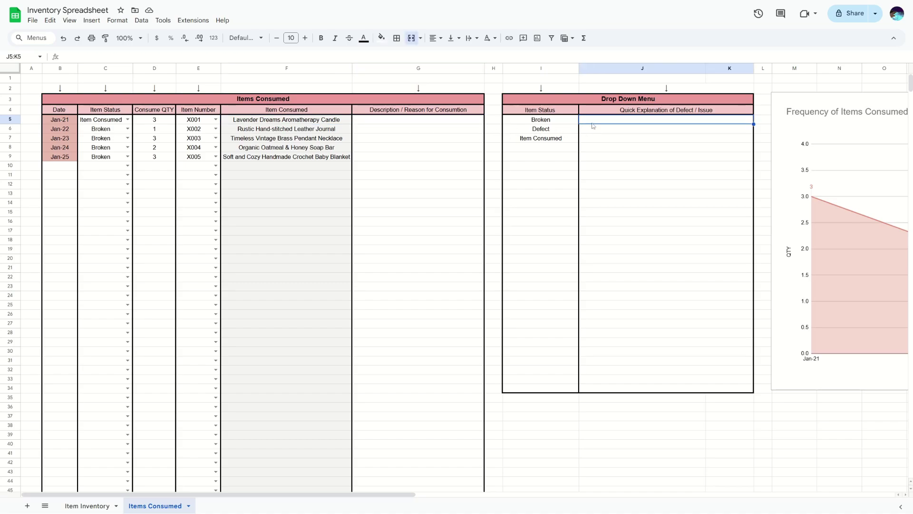
{"action": "left_click", "coordinate": [593, 141]}
{"action": "type", "text": "used up"}
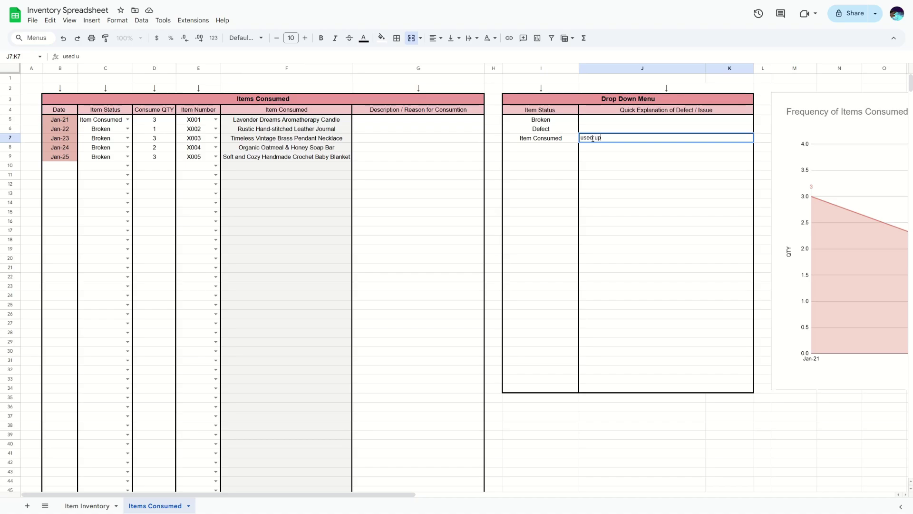
{"action": "key", "text": "Return"}
{"action": "left_click", "coordinate": [593, 140]}
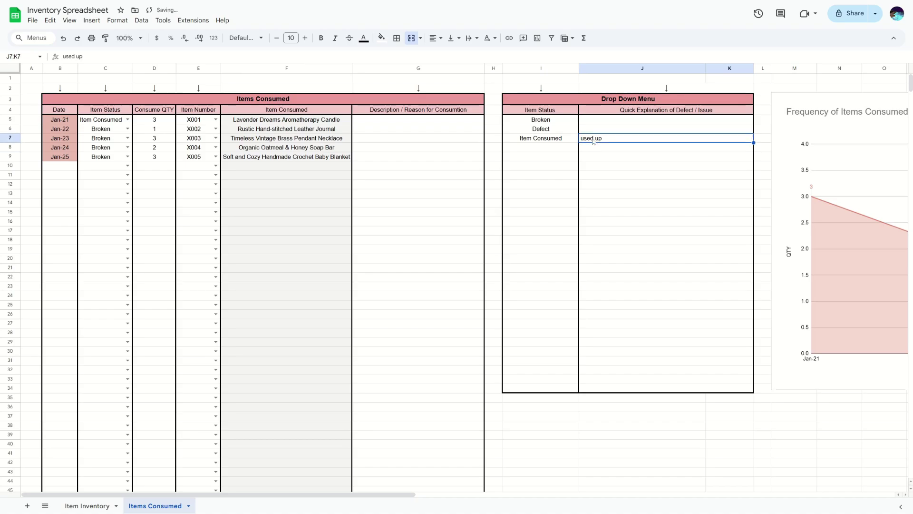